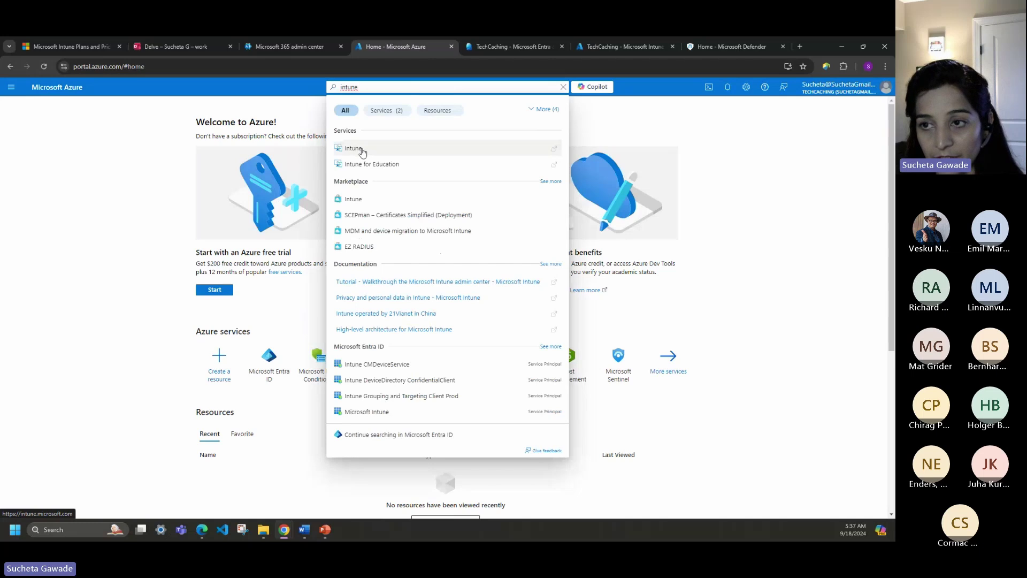
# Switch to the Microsoft Intune admin center and review its home page, from the status summary to documentation and training
pyautogui.click(628, 47)
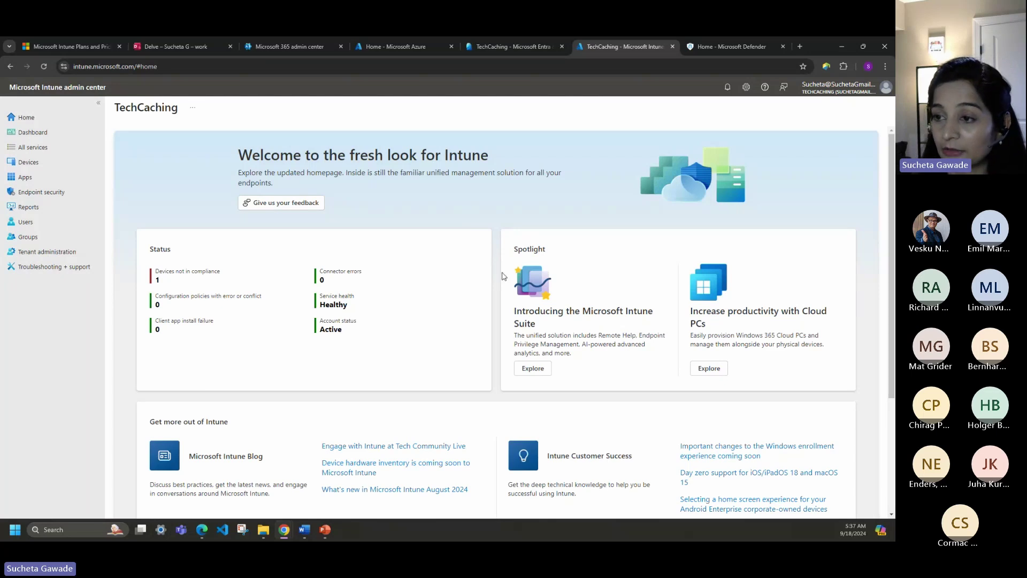
pyautogui.scroll(-1, 493, 252)
pyautogui.scroll(1, 495, 286)
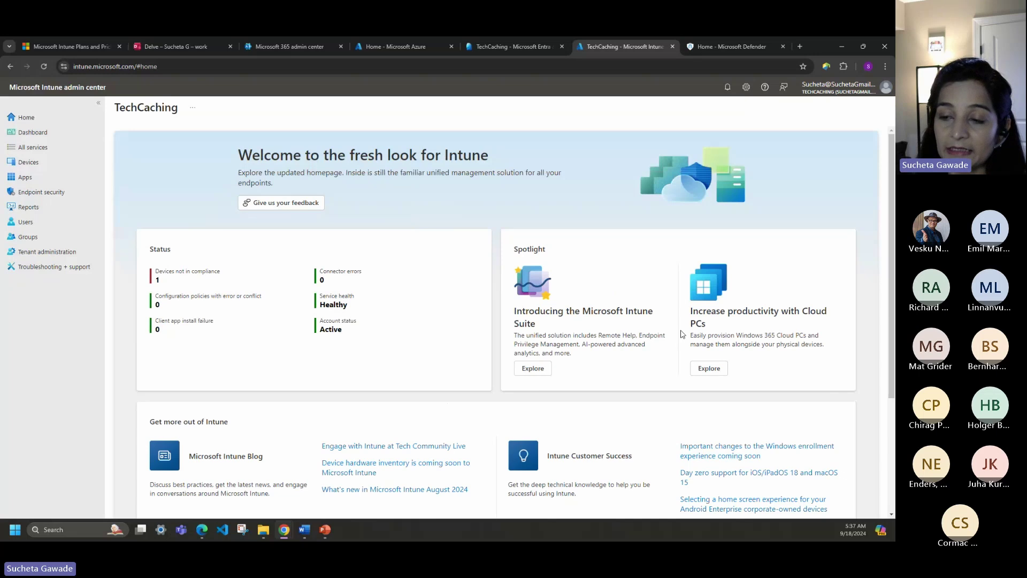
pyautogui.scroll(-3, 633, 342)
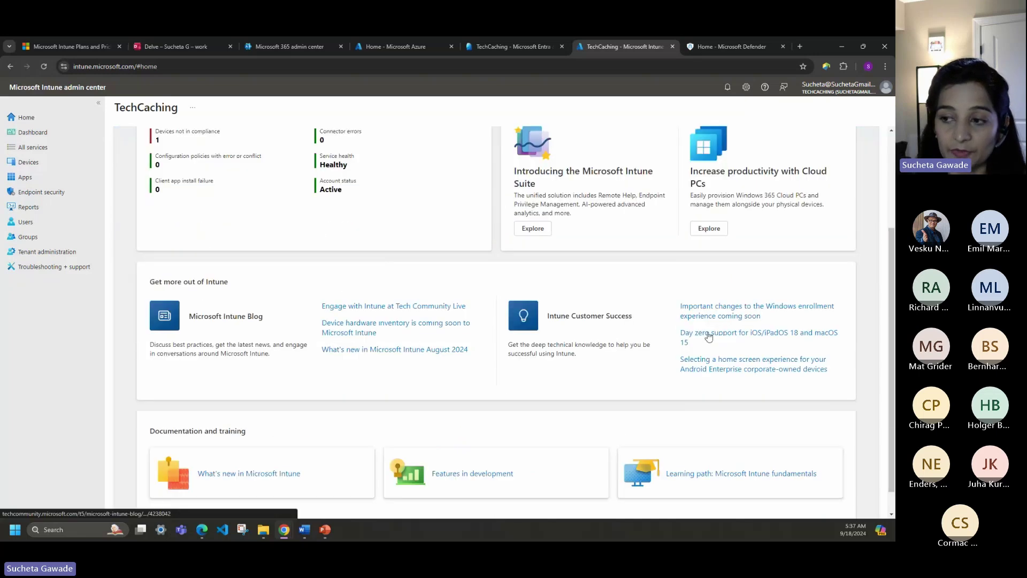
pyautogui.scroll(-1, 615, 396)
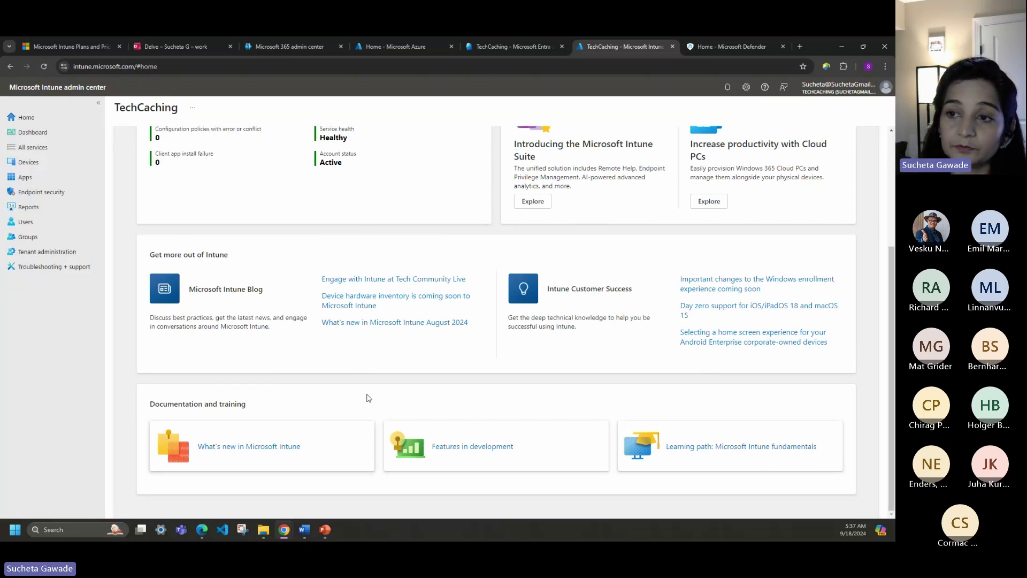
pyautogui.scroll(3, 367, 374)
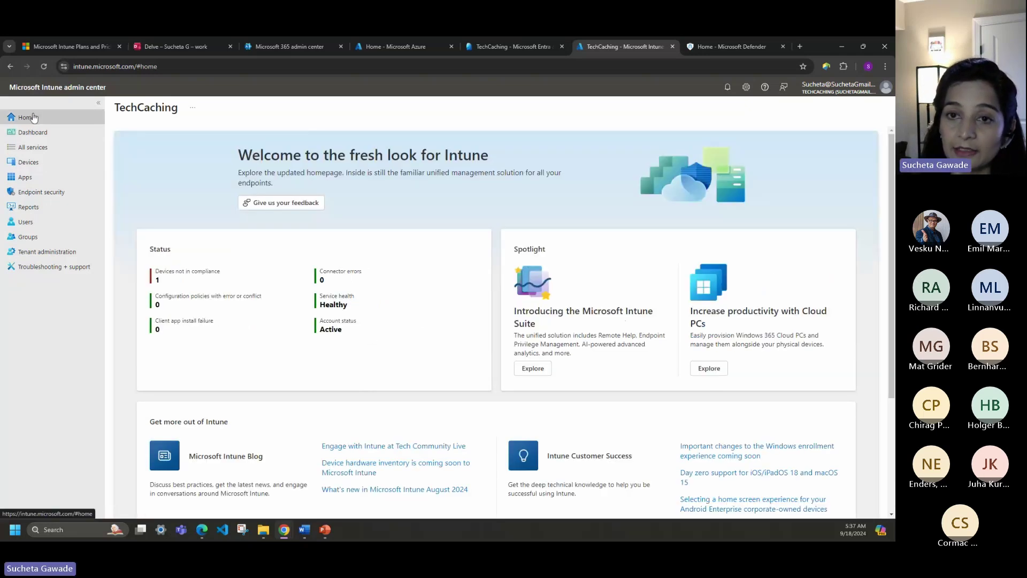
# View the device dashboard and browse its tile gallery in edit mode, leaving without adding any tiles
pyautogui.click(39, 135)
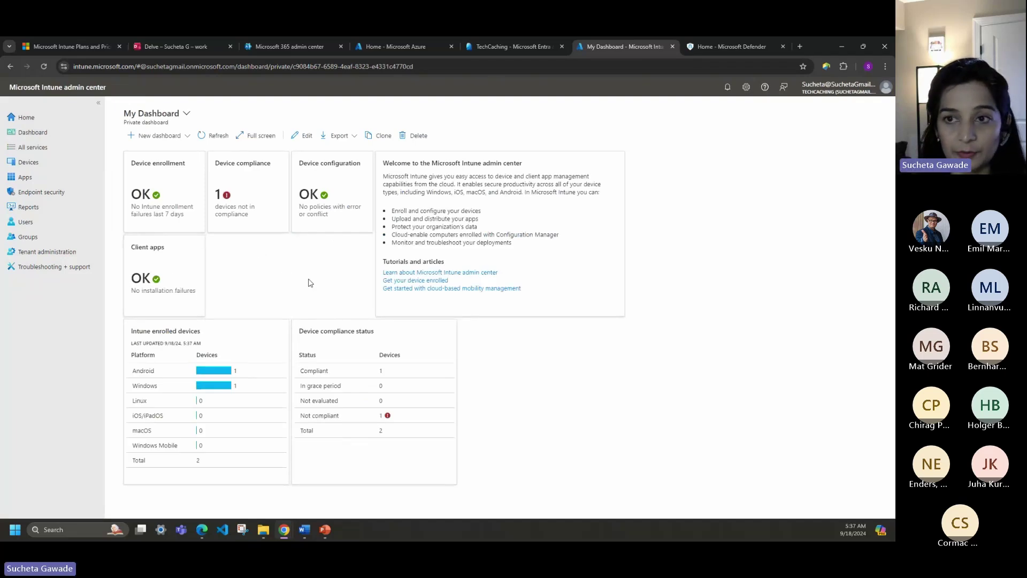
pyautogui.click(303, 135)
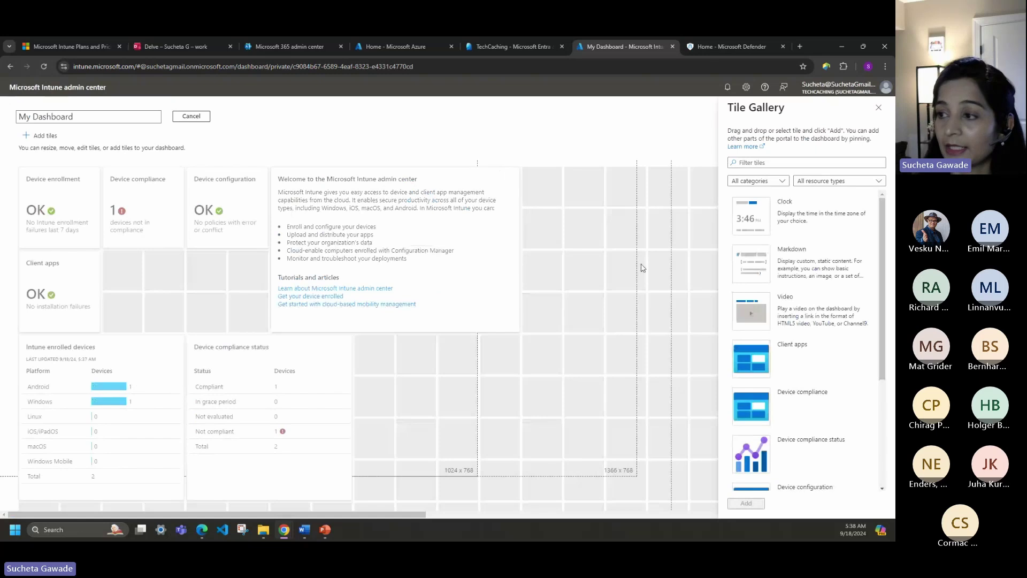
pyautogui.scroll(-1, 785, 310)
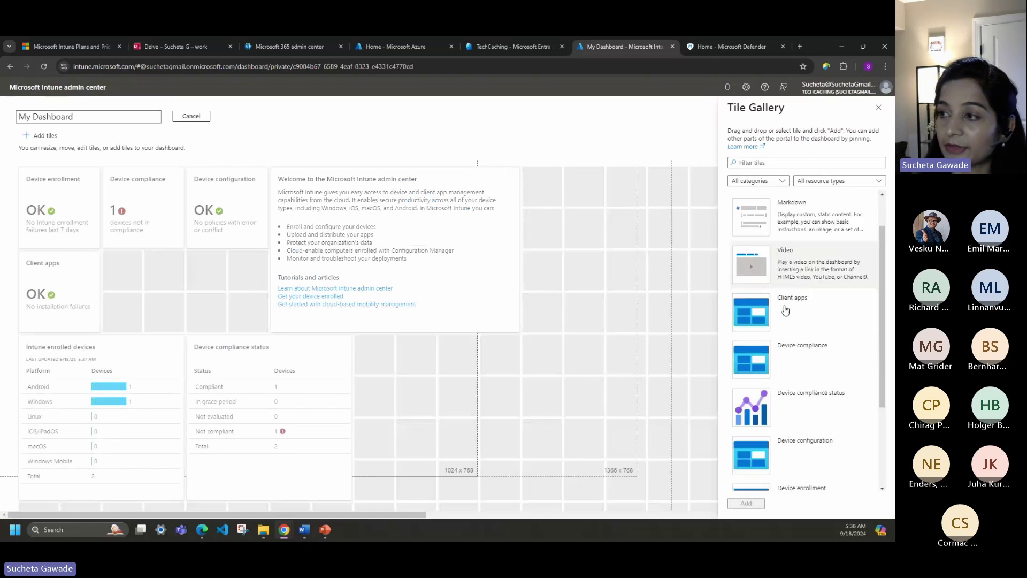
pyautogui.scroll(-3, 789, 321)
pyautogui.scroll(4, 798, 340)
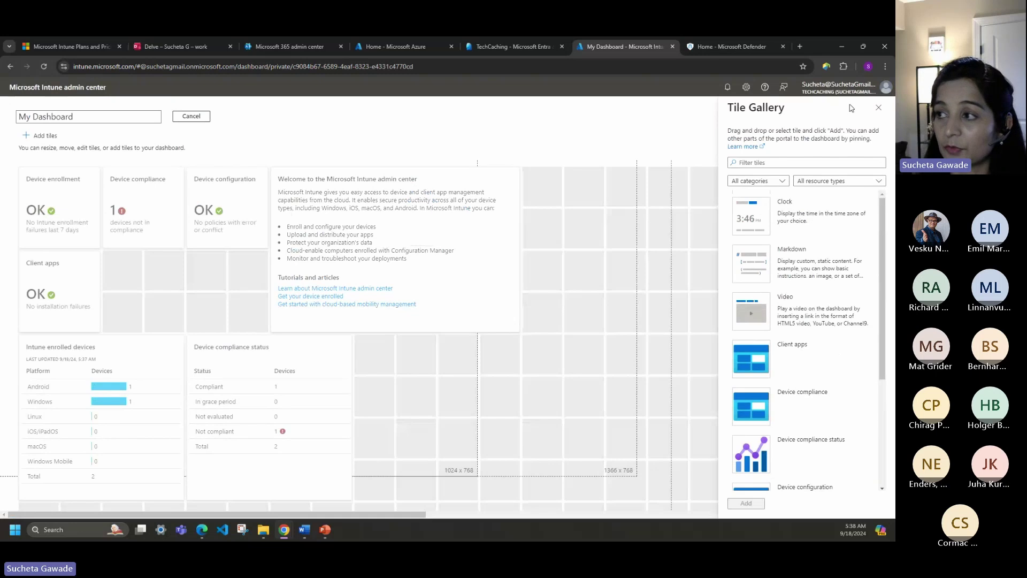
pyautogui.click(879, 107)
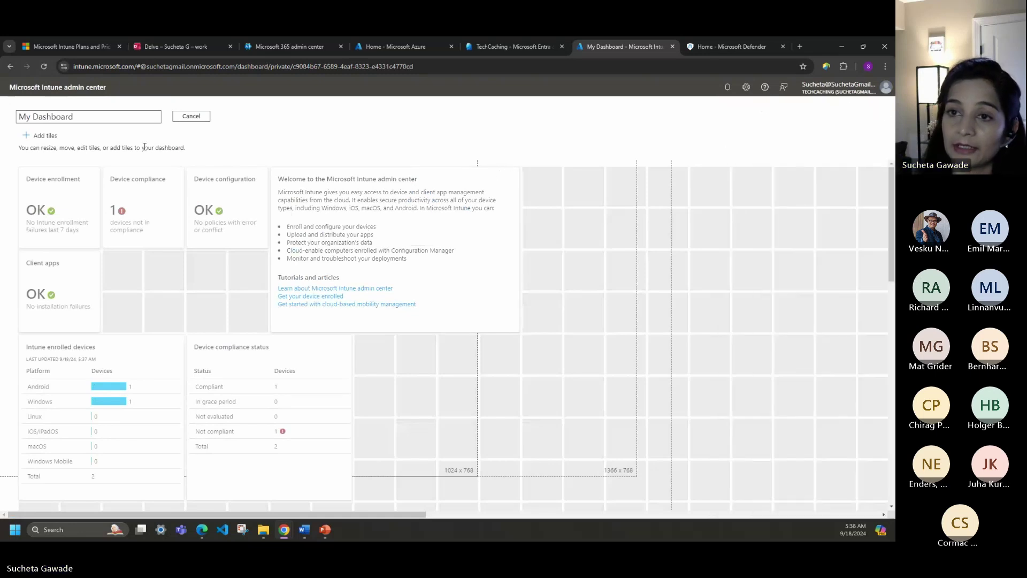
pyautogui.click(191, 116)
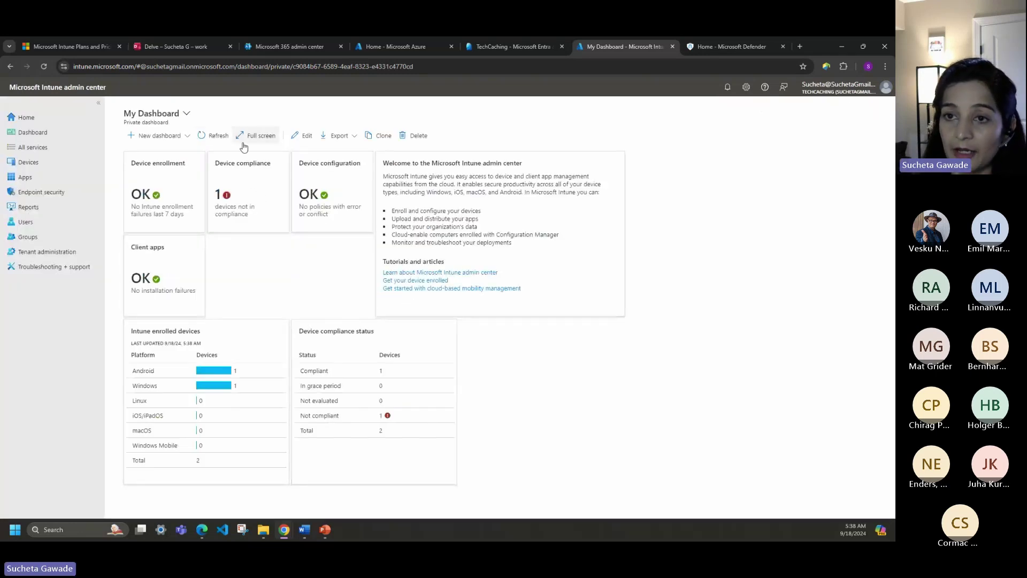
pyautogui.click(167, 137)
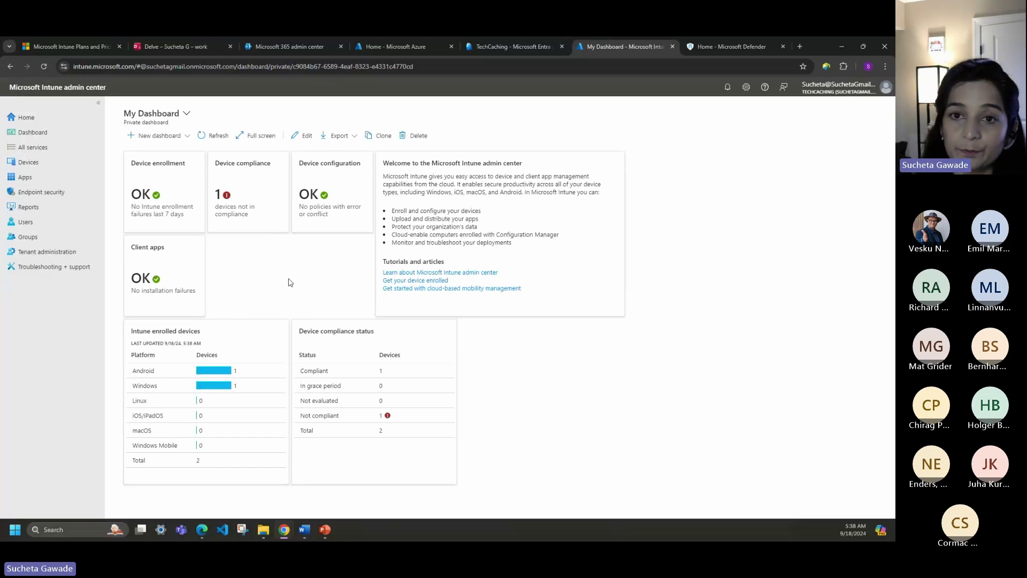
# Go through all services and all devices to the Windows enrollment options, and view the Automatic Enrollment settings
pyautogui.click(35, 152)
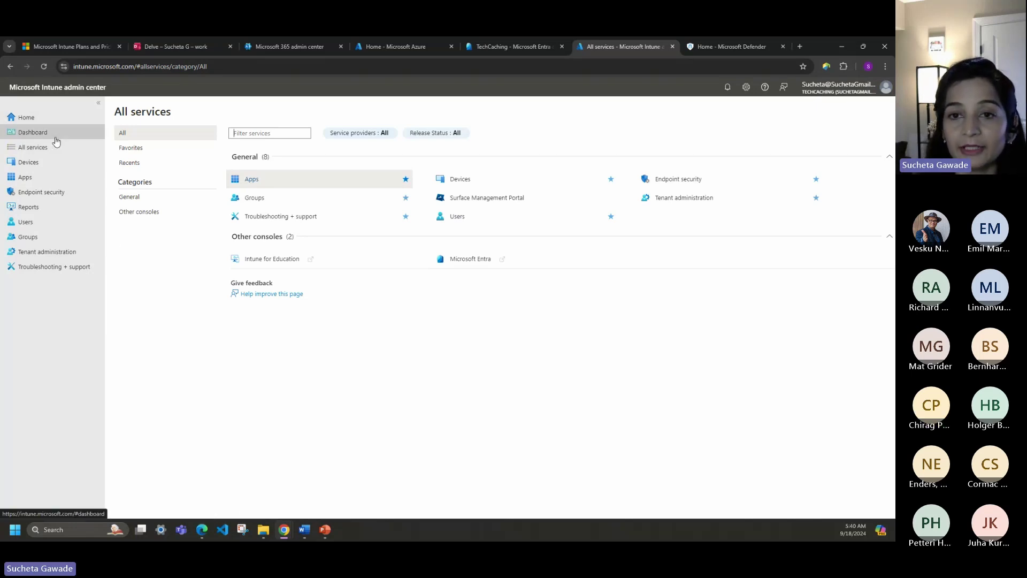
pyautogui.click(53, 162)
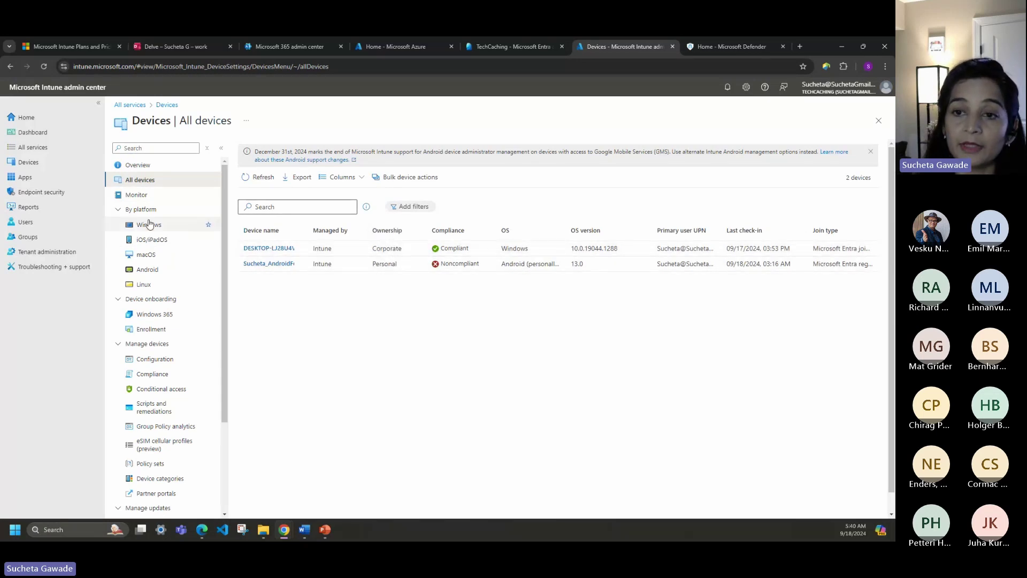
pyautogui.click(150, 224)
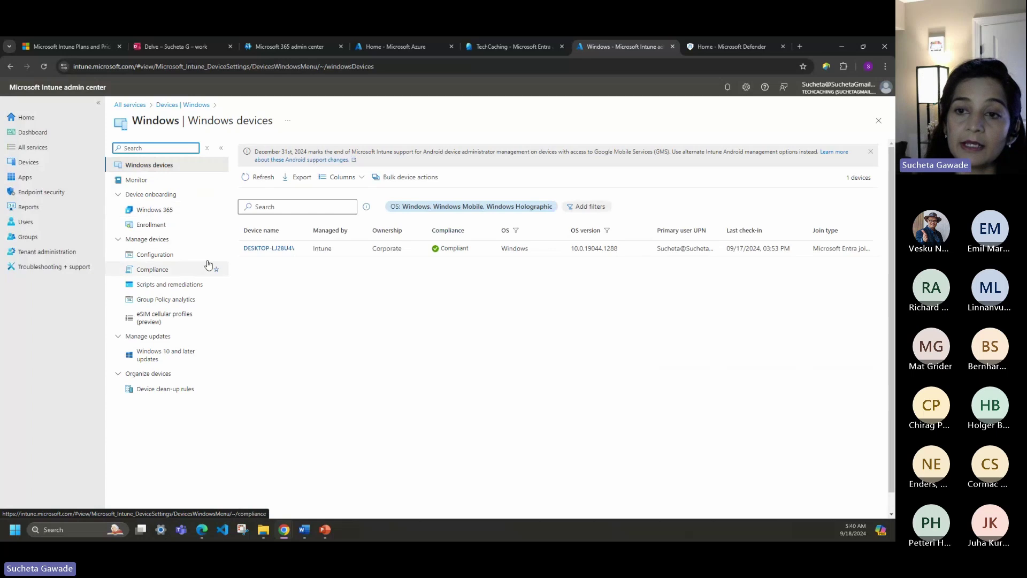
pyautogui.click(161, 226)
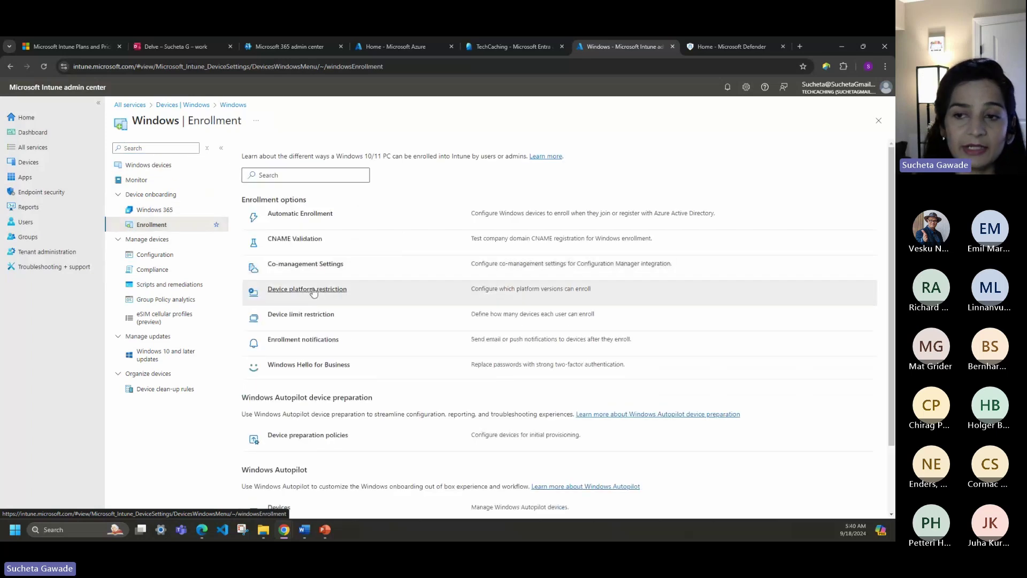
pyautogui.moveTo(469, 219); pyautogui.dragTo(715, 224)
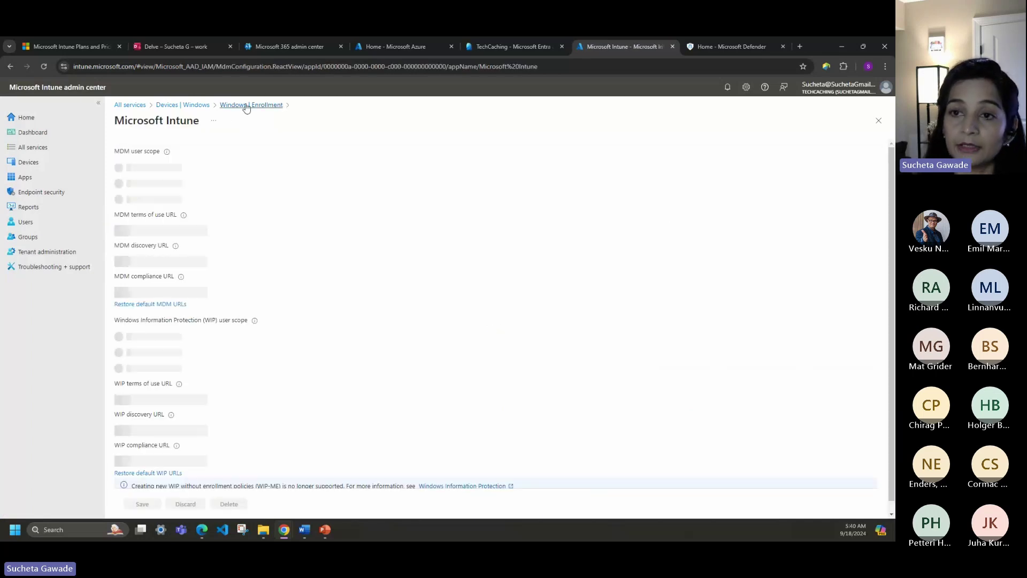
pyautogui.click(246, 105)
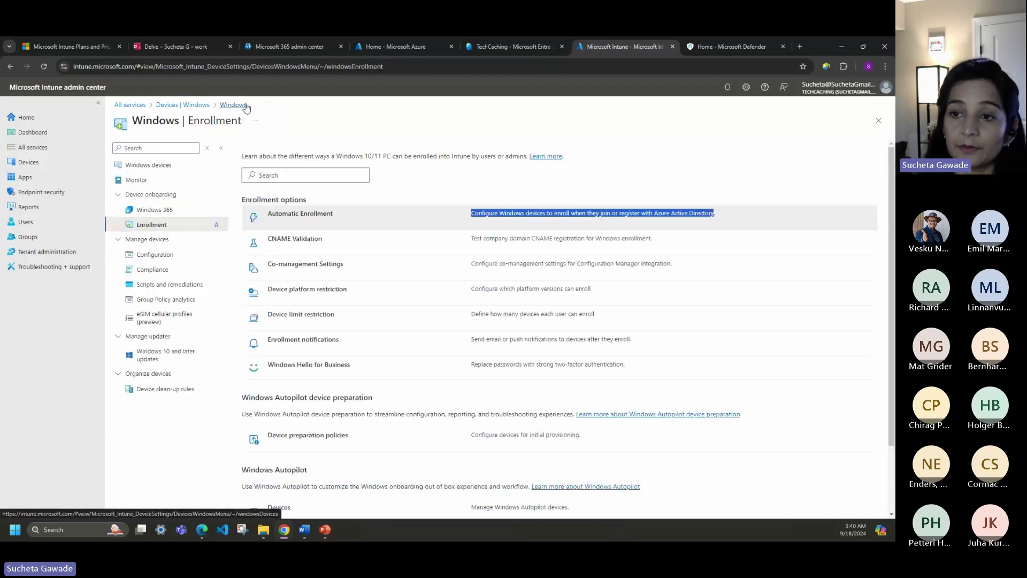
# Review the Windows_ConfigProfile1 configuration policy, including its group assignments, Bluetooth settings and check-in status, and return to the policy list
pyautogui.click(164, 257)
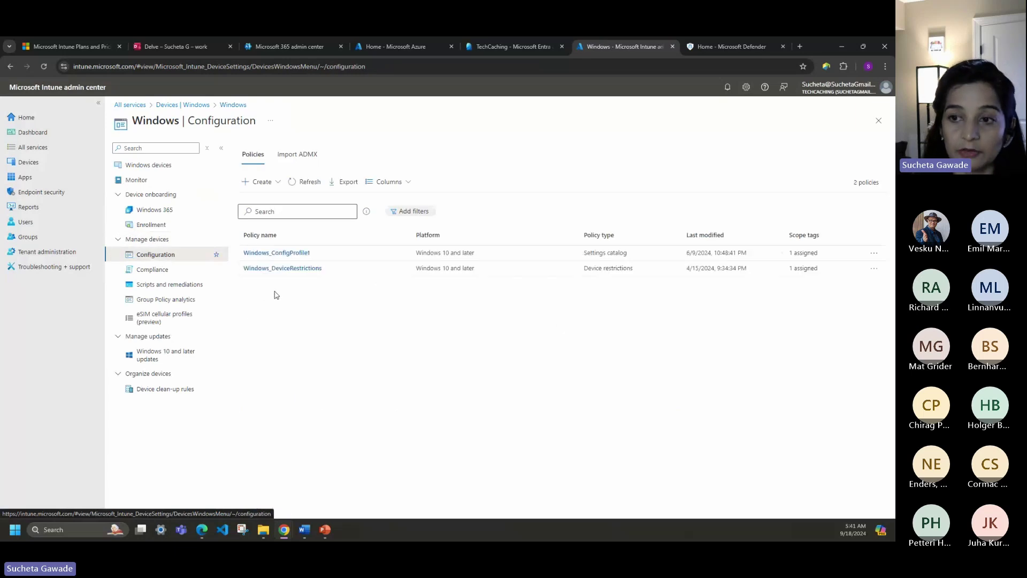
pyautogui.click(281, 253)
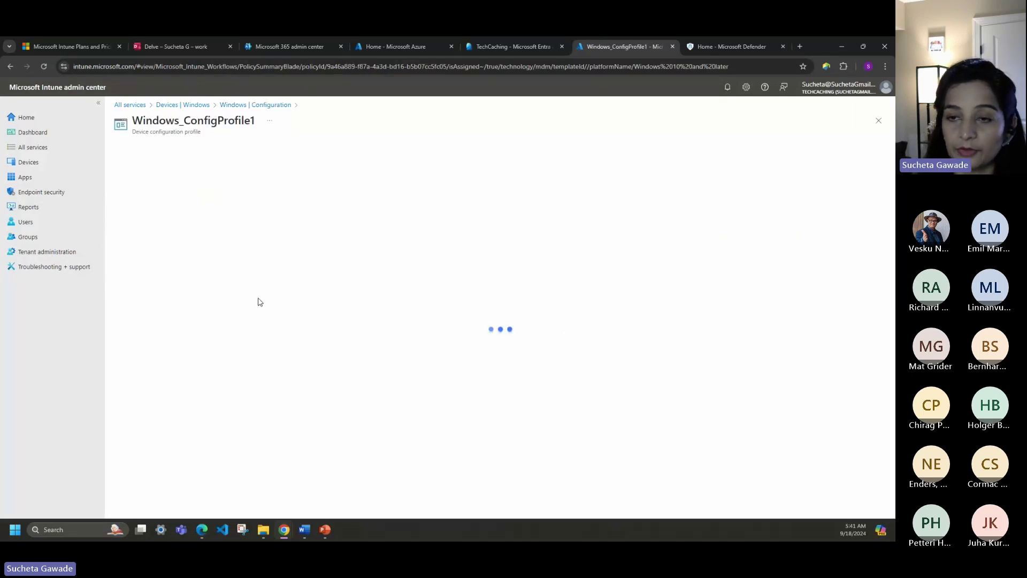
pyautogui.scroll(-5, 299, 308)
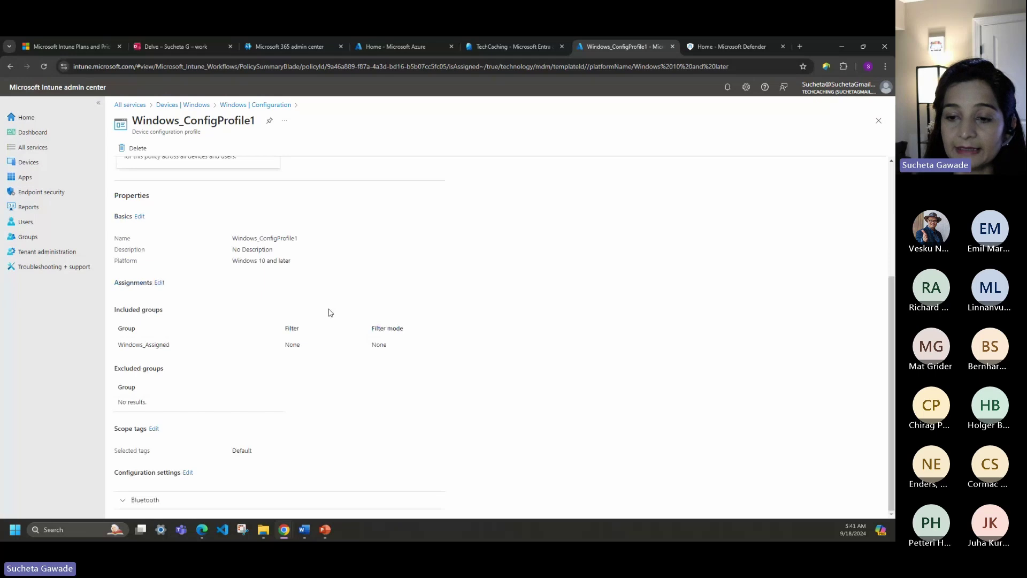
pyautogui.click(213, 495)
pyautogui.scroll(-2, 164, 452)
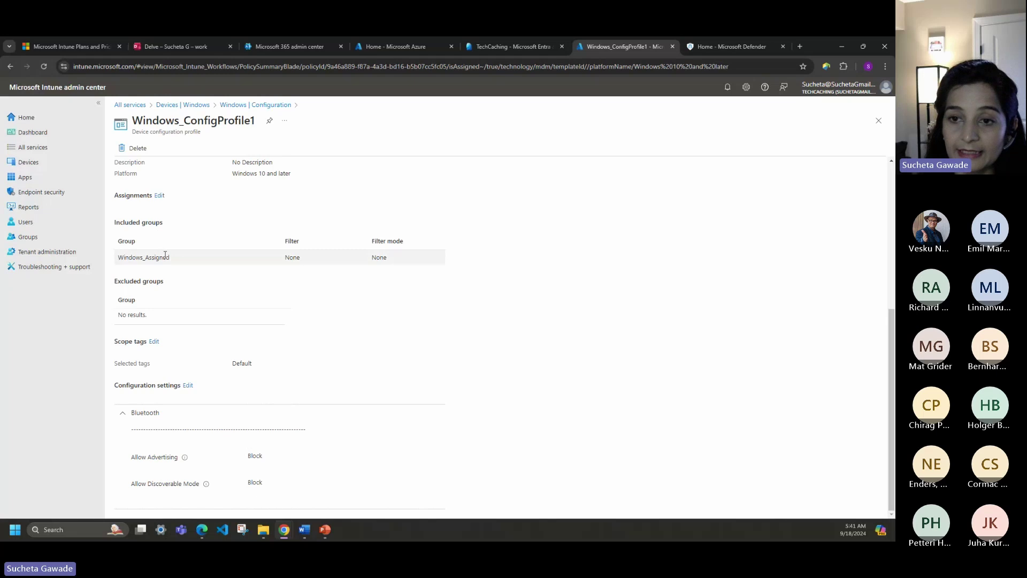
pyautogui.scroll(5, 165, 255)
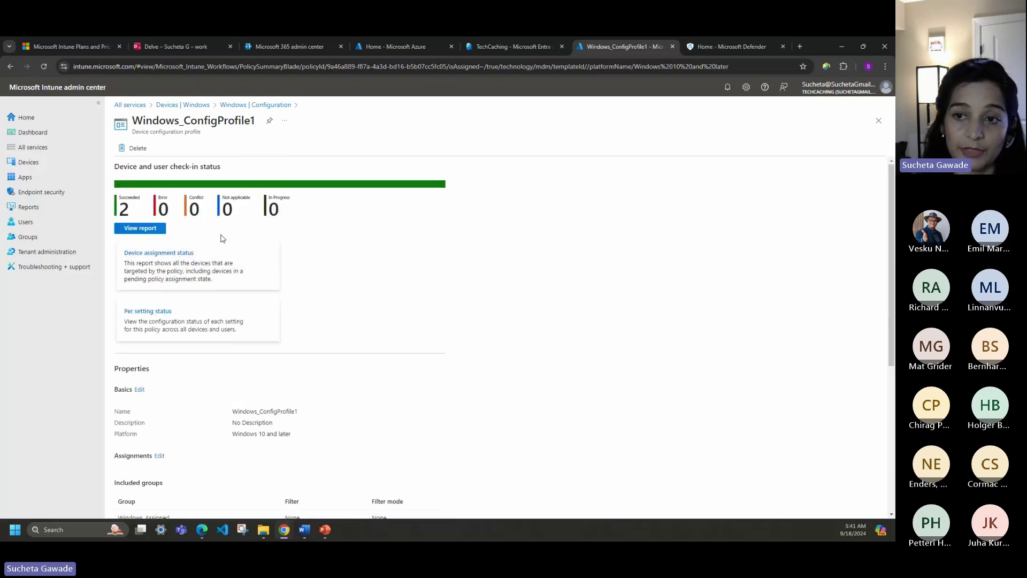
pyautogui.click(262, 106)
# Review the properties of the Windows_Compliance1 compliance policy, including the minimum OS version, and return to the policy list
pyautogui.click(177, 270)
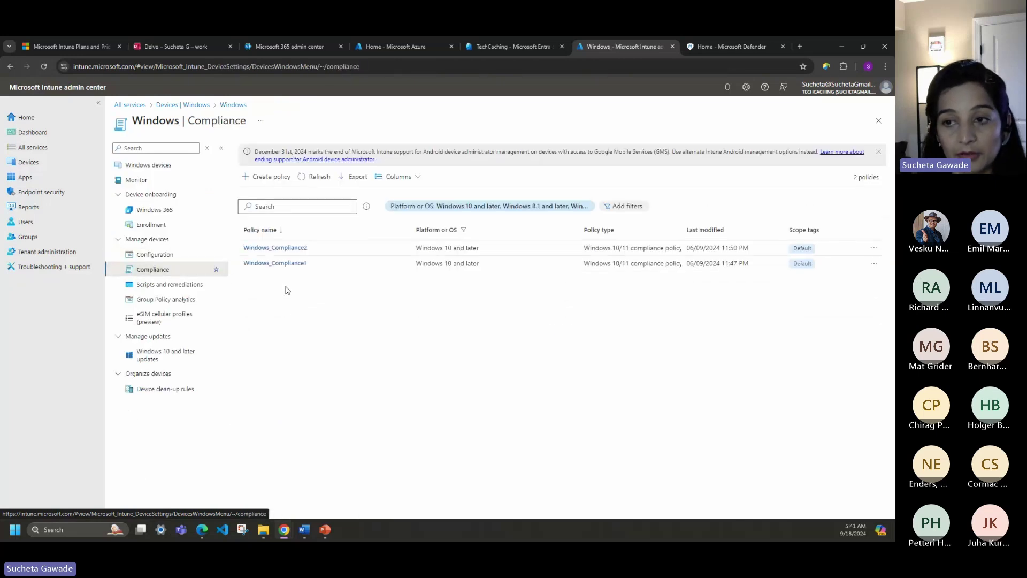
pyautogui.click(272, 279)
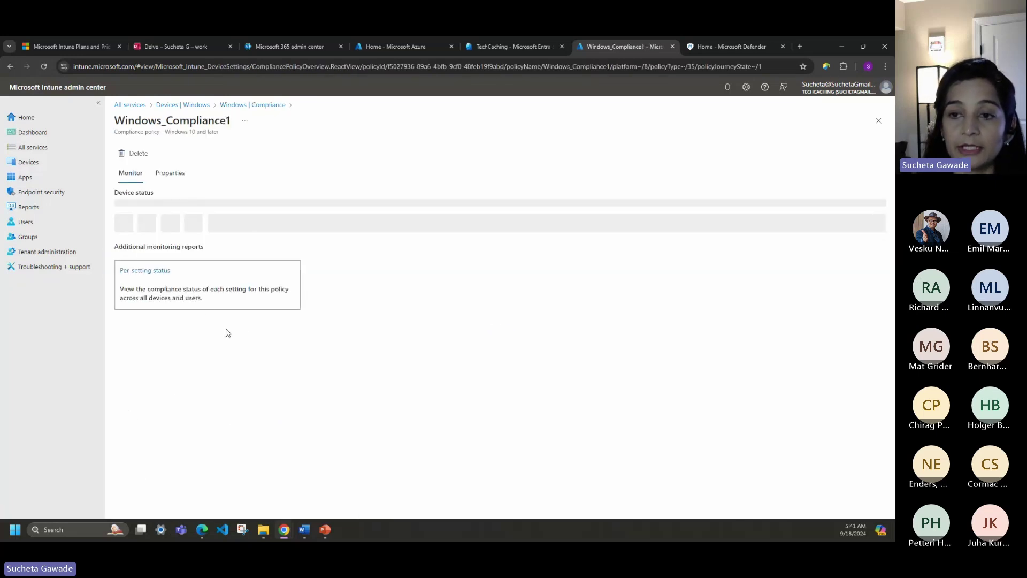
pyautogui.click(167, 173)
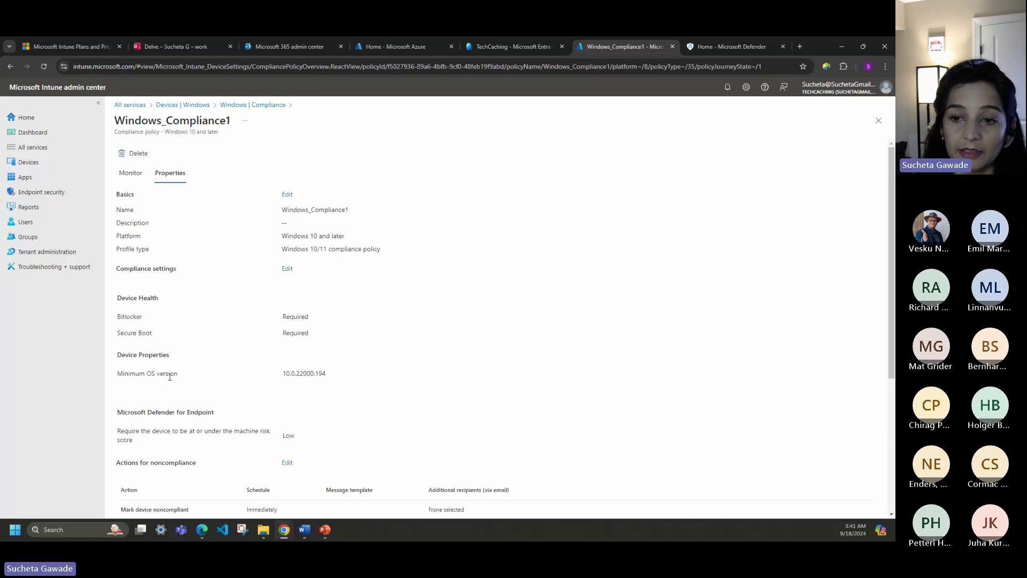
pyautogui.moveTo(121, 374); pyautogui.dragTo(188, 376)
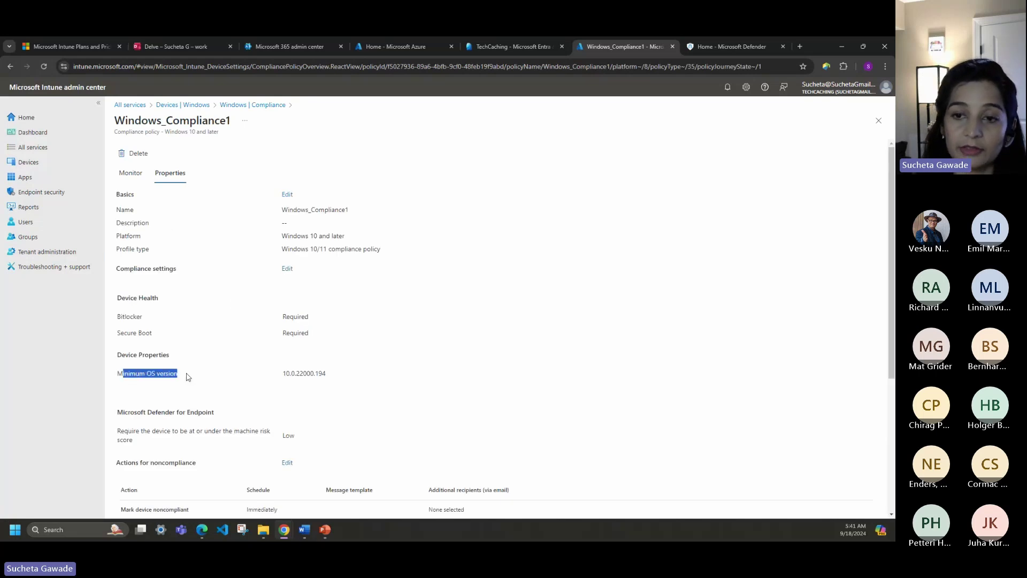
pyautogui.click(239, 105)
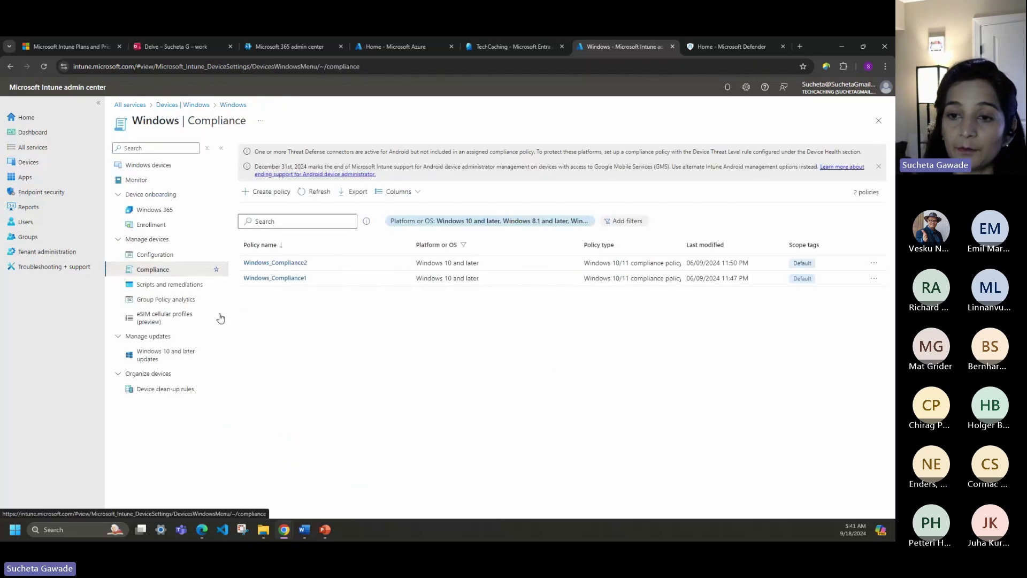
# Look at the Windows scripts and remediations, and check the configuration area for imported ADMX templates
pyautogui.click(170, 284)
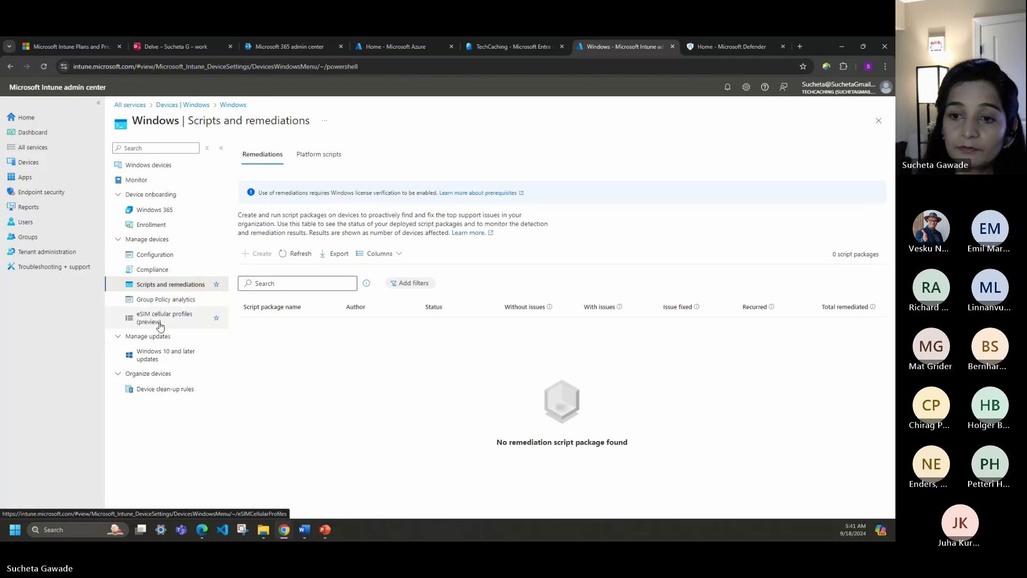
pyautogui.click(166, 300)
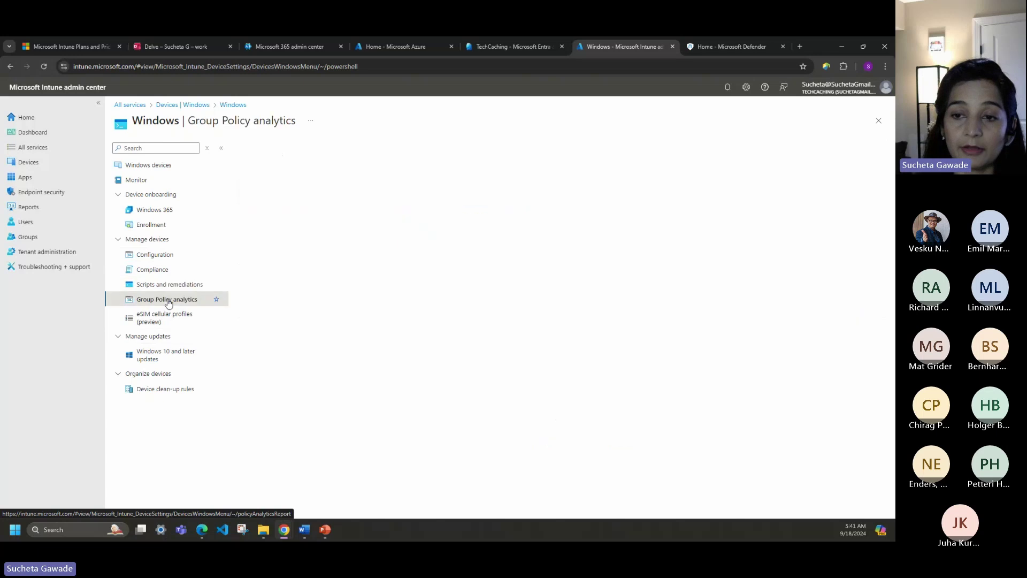
pyautogui.click(156, 255)
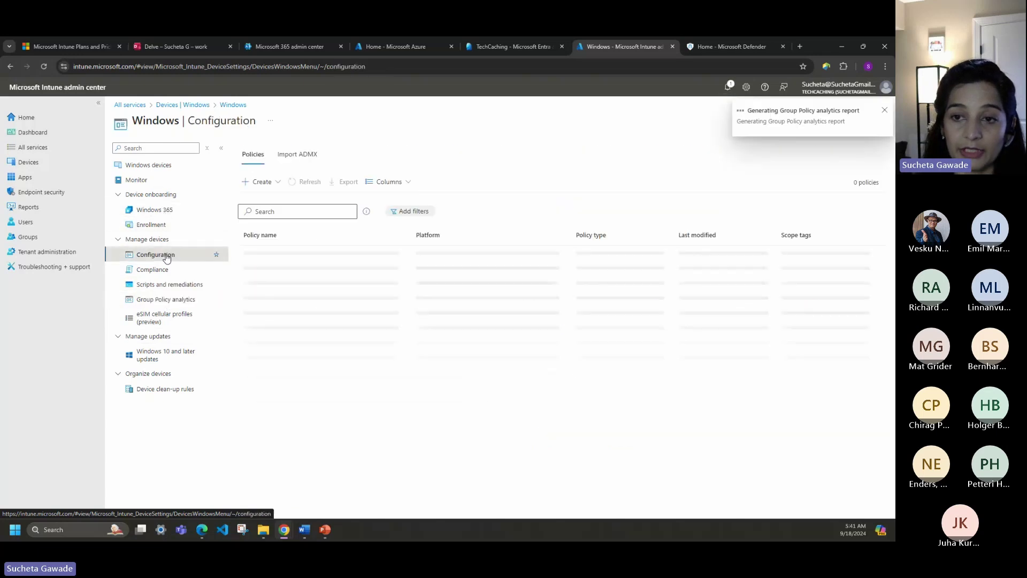
pyautogui.click(297, 159)
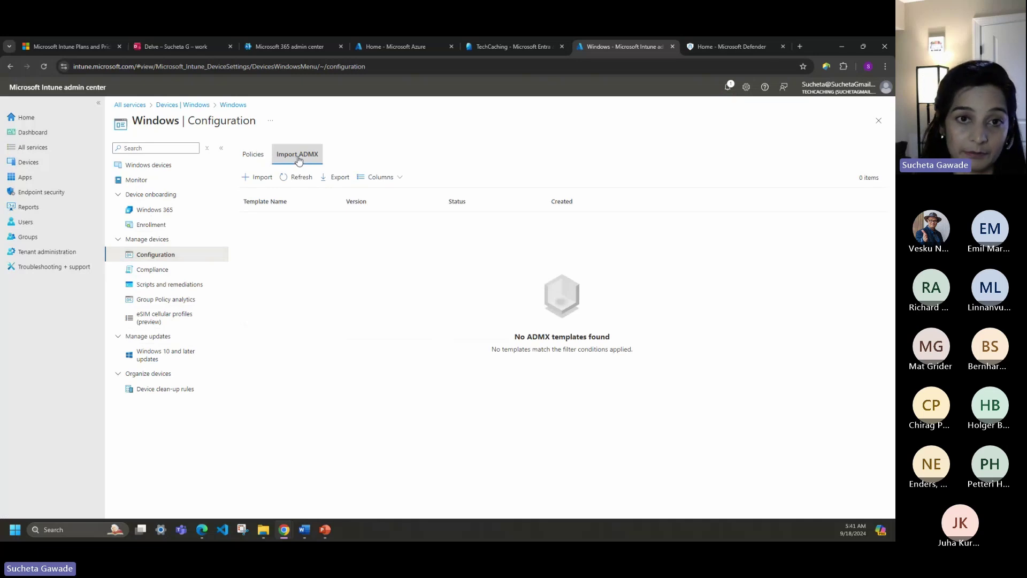
# View Group Policy analytics for Windows and read how it analyzes on-prem Group Policy Objects
pyautogui.click(167, 300)
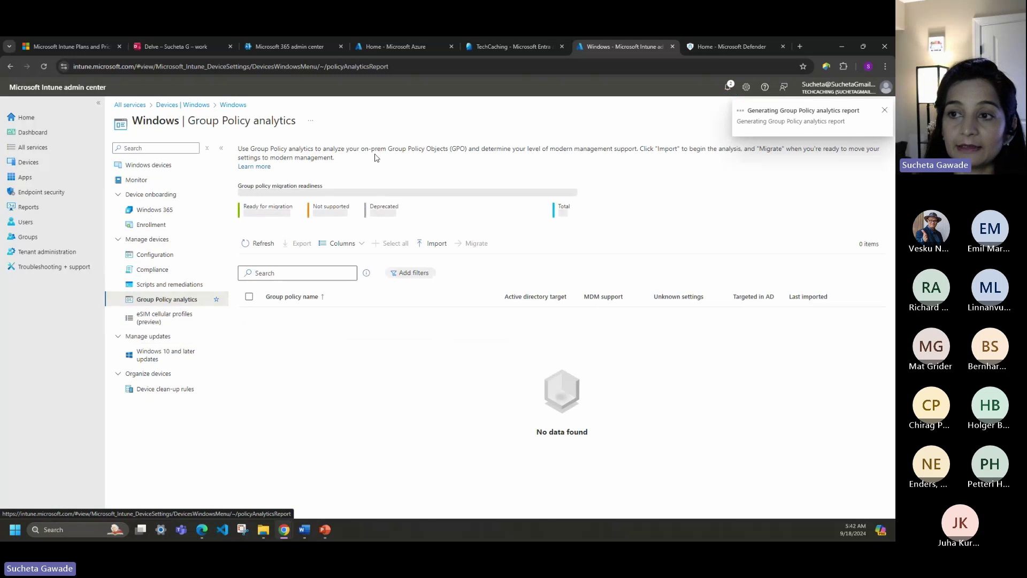
pyautogui.moveTo(323, 149); pyautogui.dragTo(612, 150)
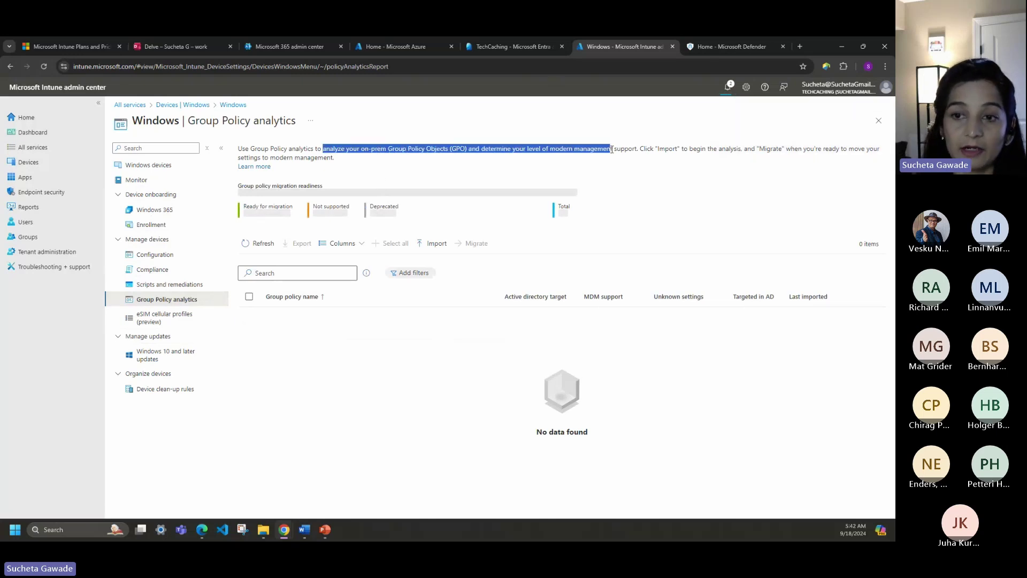
# View the update rings for Windows 10 and later, and look over the enrollment options for iOS/iPadOS devices
pyautogui.click(172, 361)
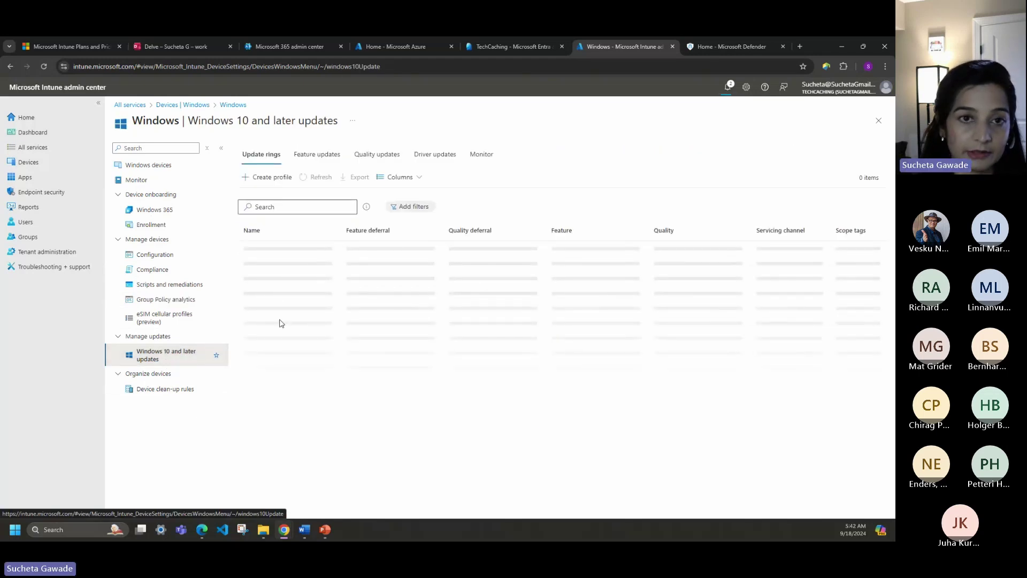
pyautogui.click(179, 105)
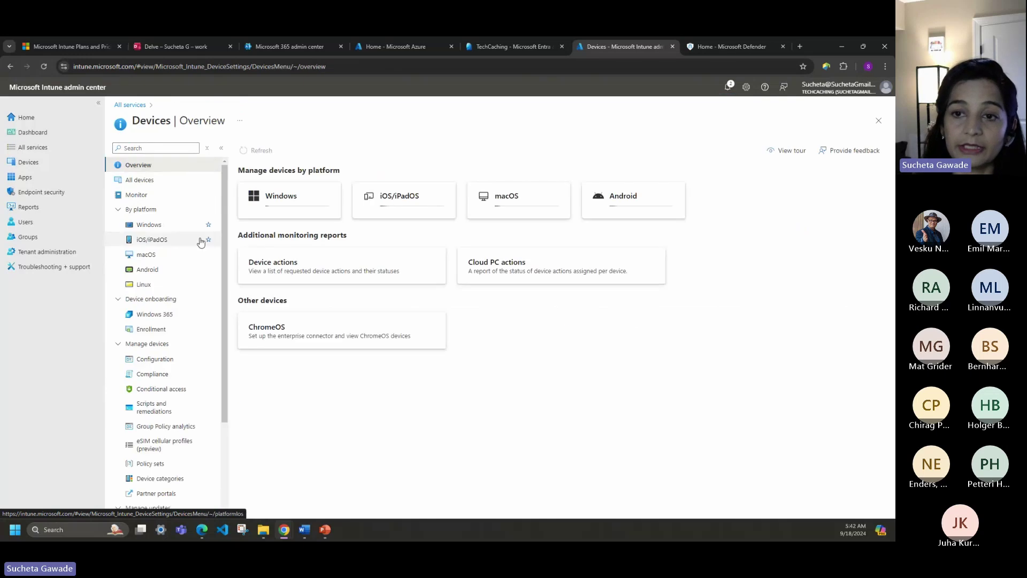
pyautogui.click(156, 241)
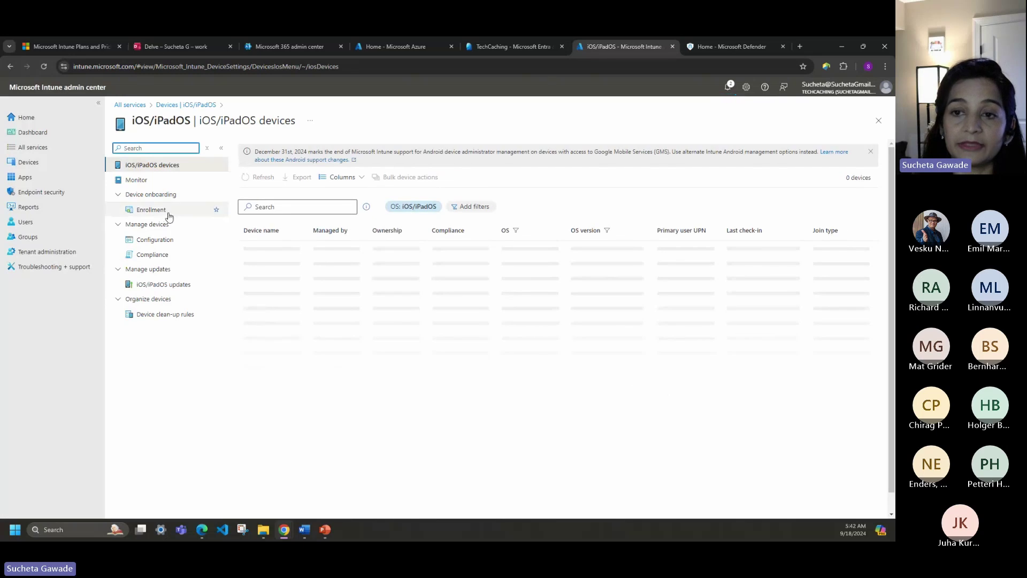
pyautogui.click(151, 211)
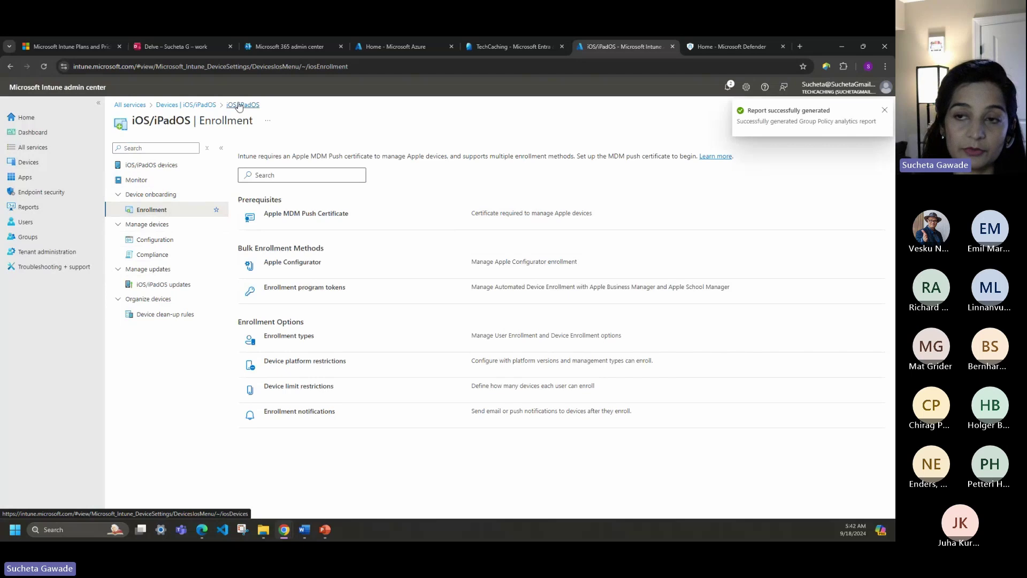
# View the managed Android devices and look over the Android enrollment options, including Managed Google Play
pyautogui.click(203, 106)
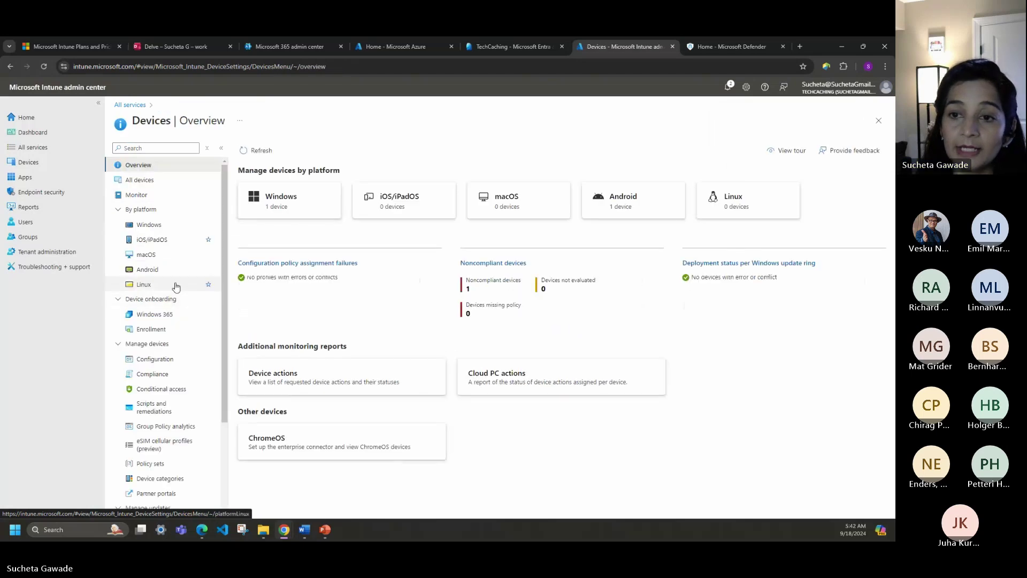
pyautogui.click(150, 270)
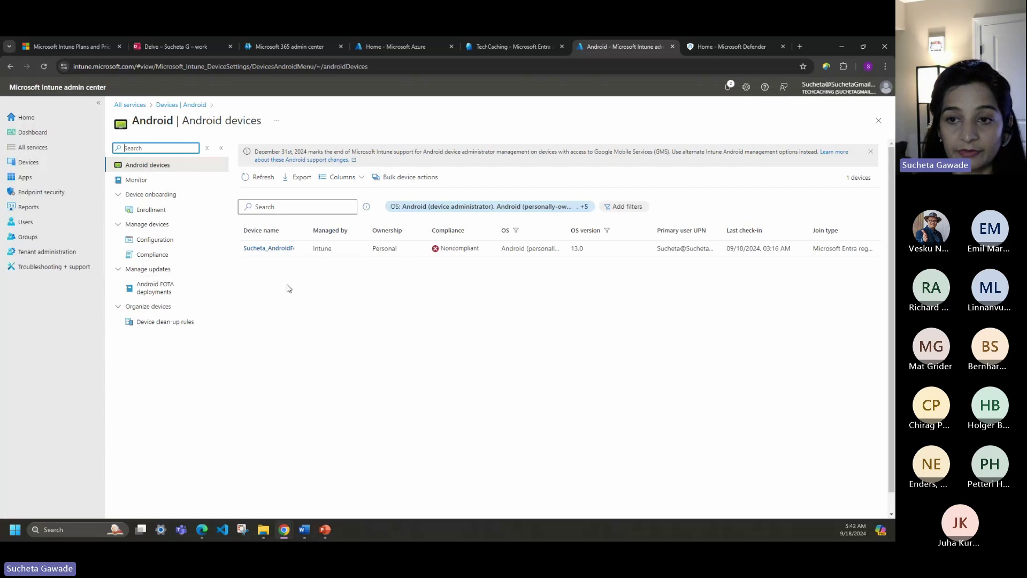
pyautogui.click(169, 211)
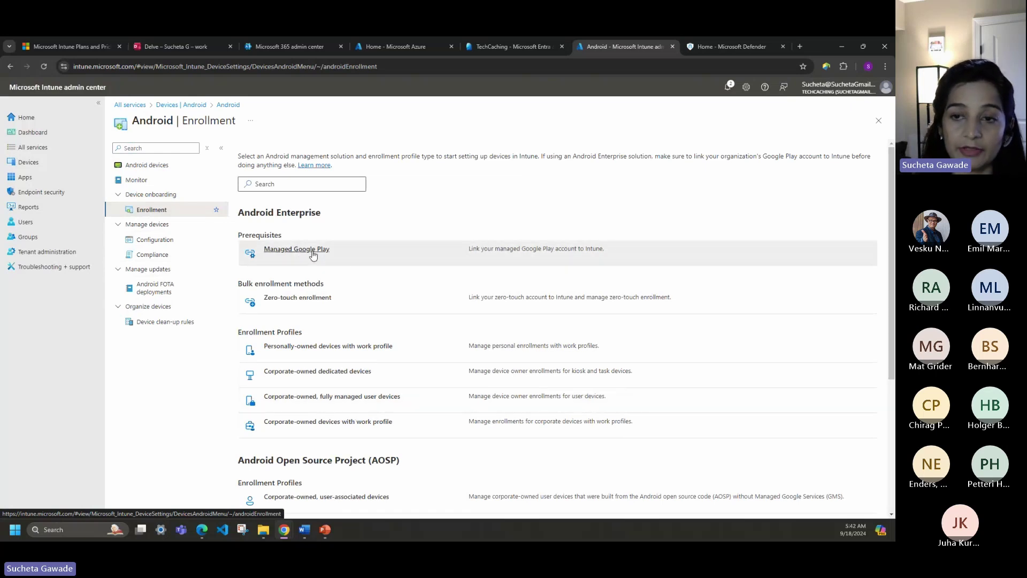
# Review the Android_WorkProfile_DeviceRestrictions configuration policy, including its assignments and work profile settings, and return to the Android configuration policies
pyautogui.click(153, 239)
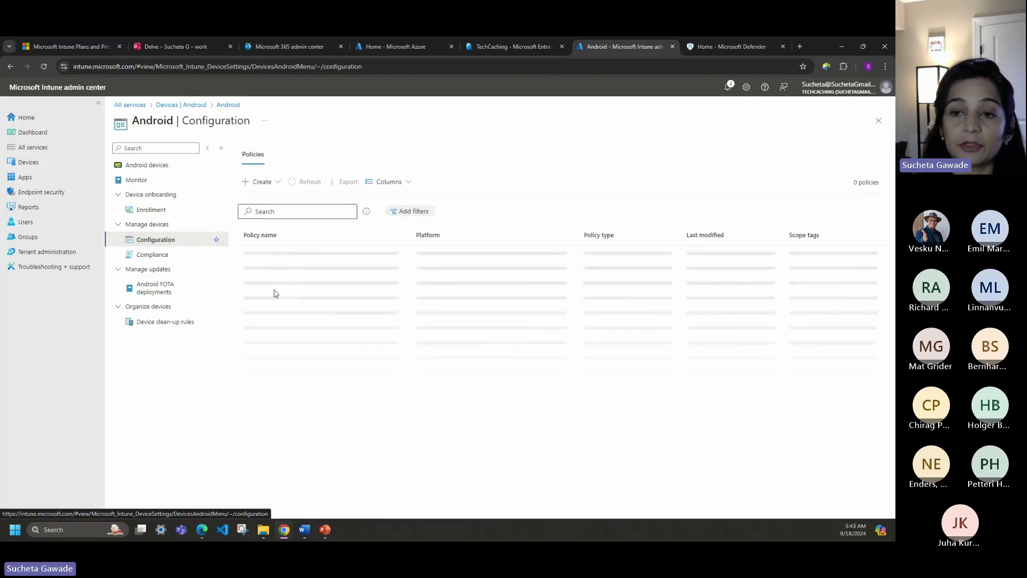
pyautogui.click(287, 255)
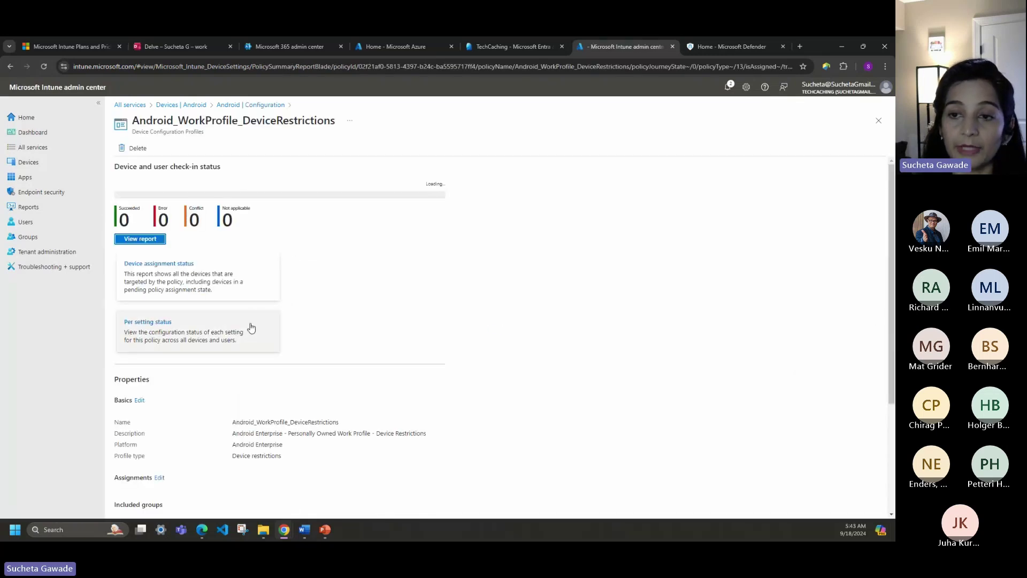
pyautogui.scroll(-4, 266, 400)
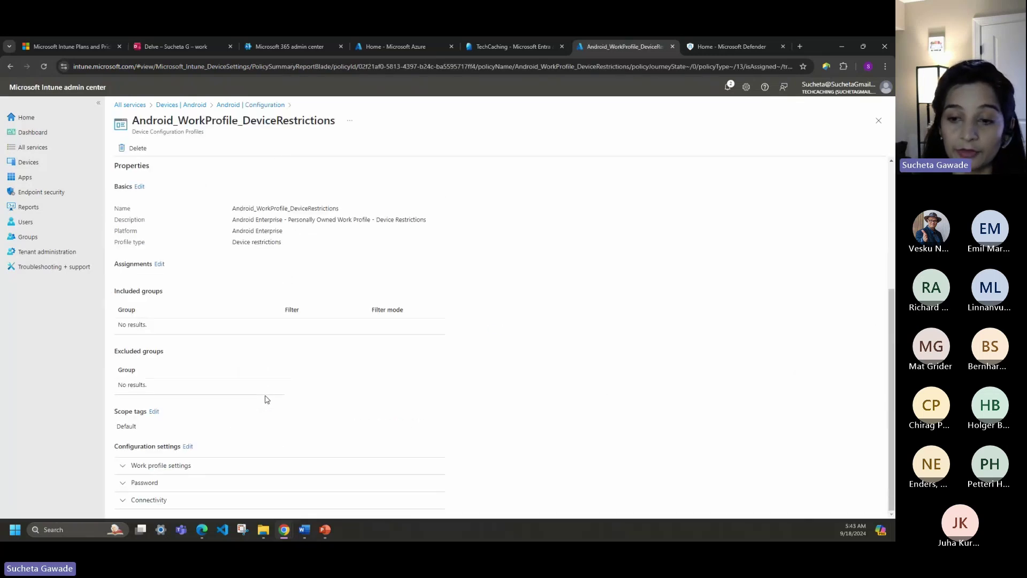
pyautogui.click(195, 465)
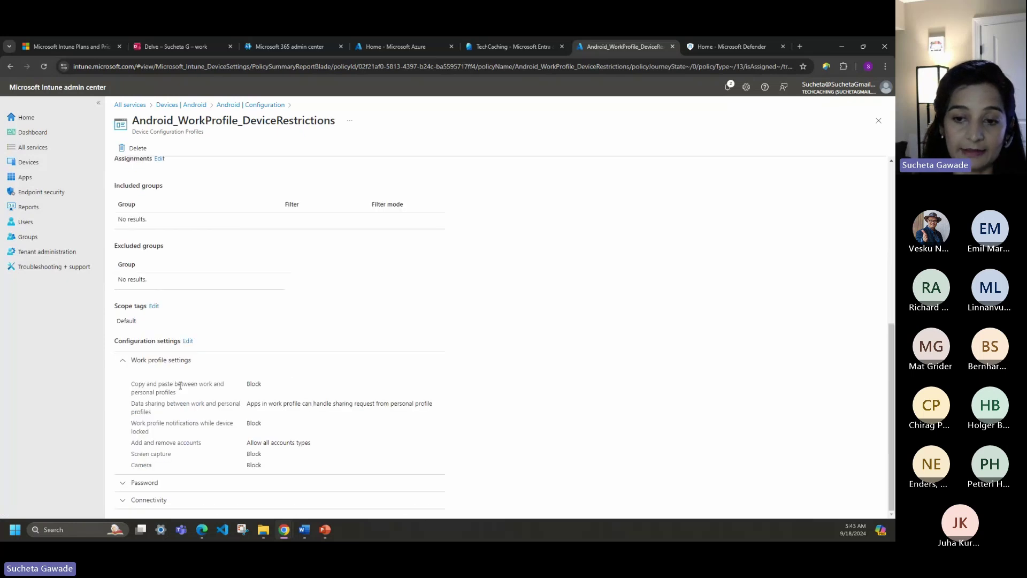
pyautogui.moveTo(132, 386); pyautogui.dragTo(175, 391)
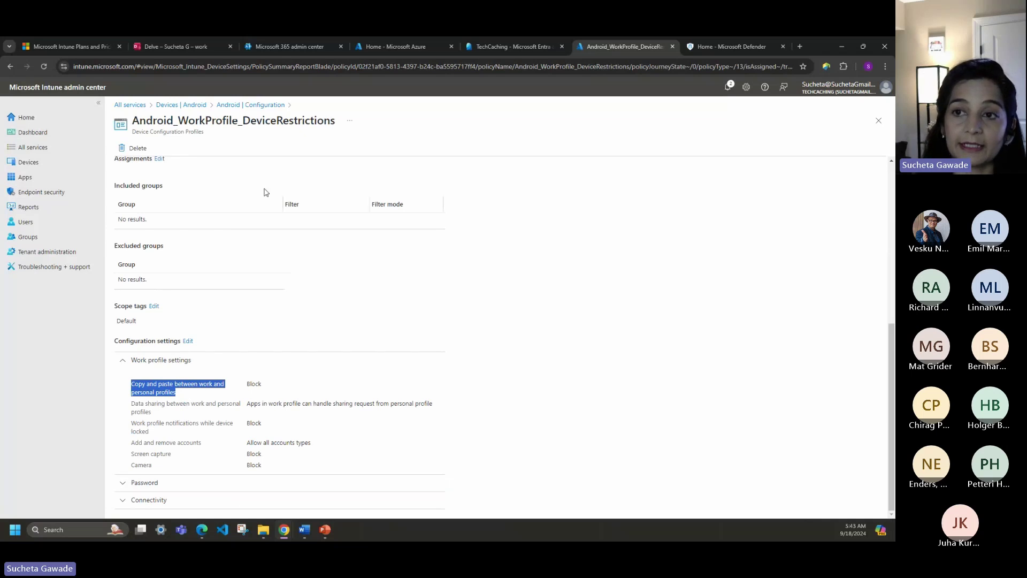
pyautogui.click(251, 105)
# Examine the device status report of the Android_PersonallyOwned_Compliance compliance policy
pyautogui.click(155, 255)
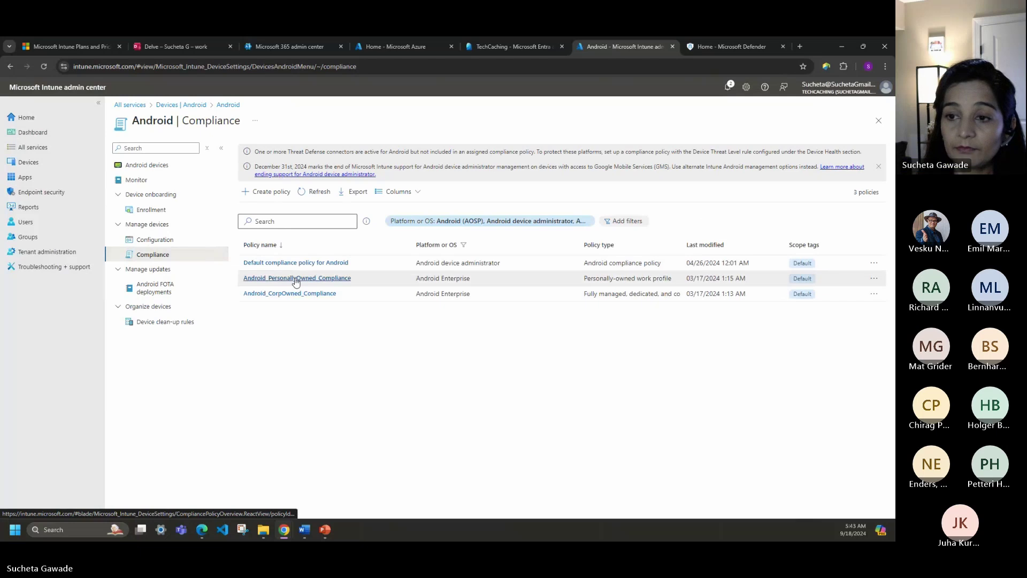
pyautogui.click(296, 279)
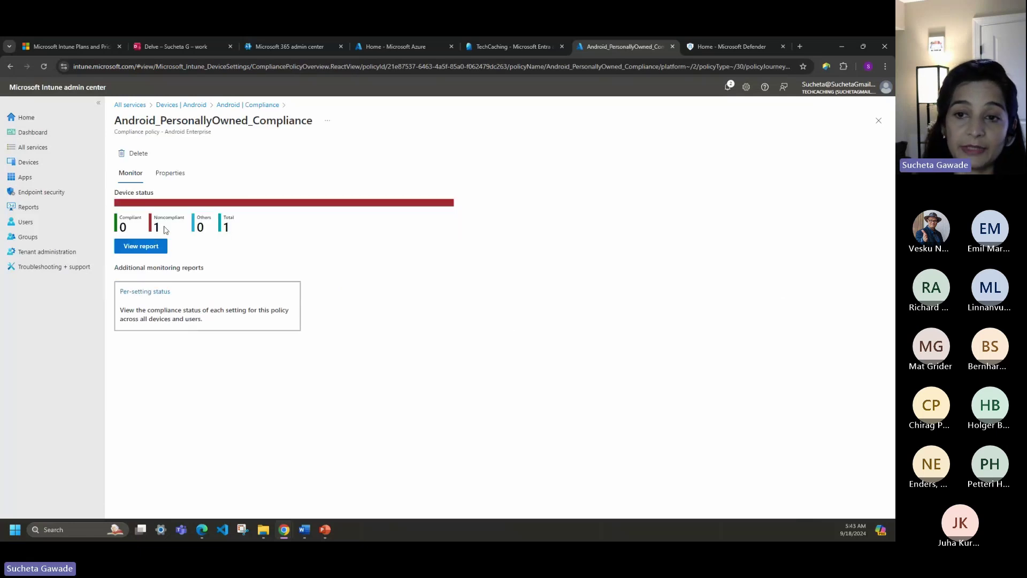
pyautogui.click(143, 248)
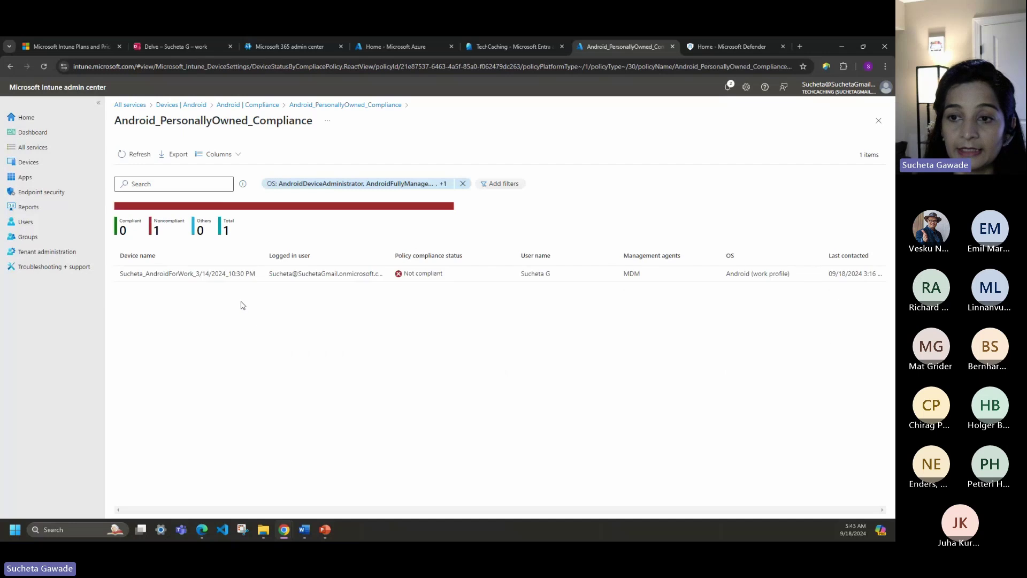
# Check the enrolled Android device's compliance to find which Android_PersonallyOwned_Compliance setting it violates
pyautogui.click(31, 162)
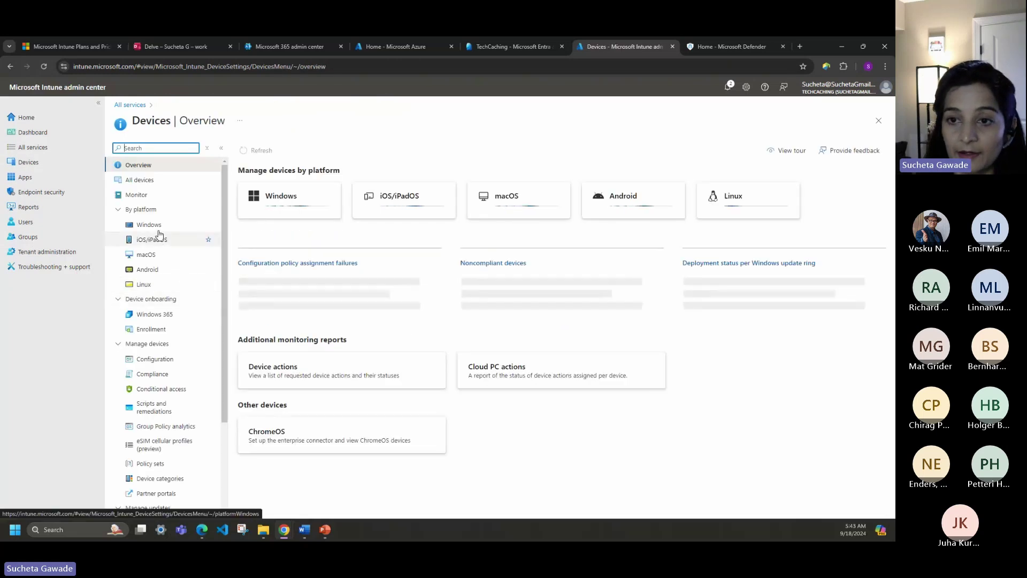
pyautogui.click(154, 269)
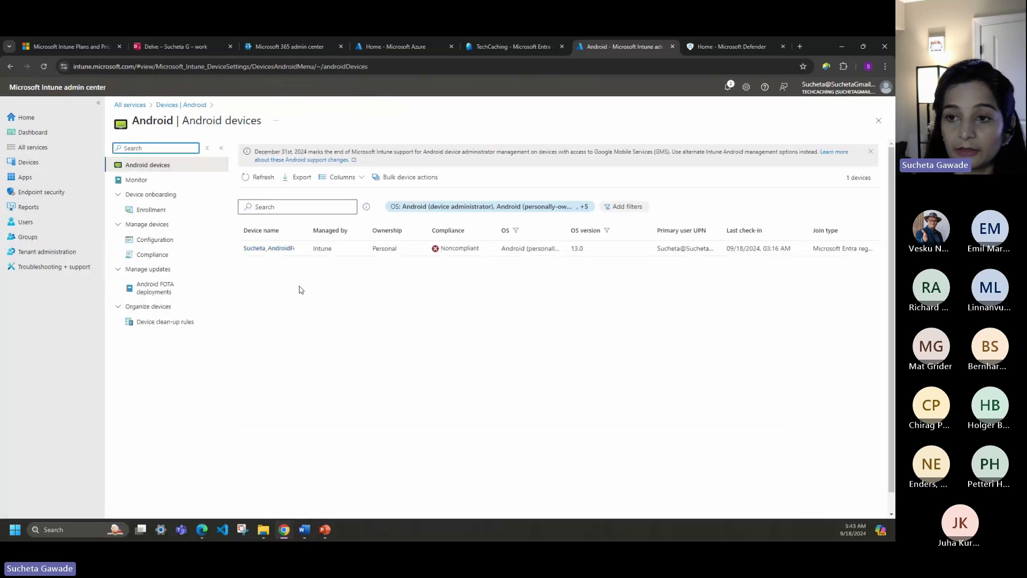
pyautogui.click(275, 248)
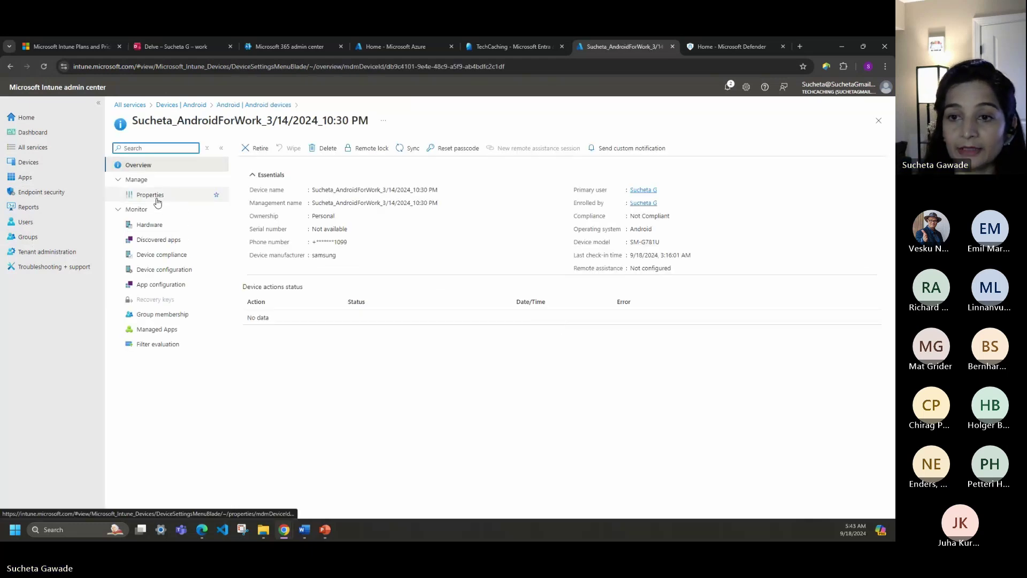
pyautogui.click(163, 255)
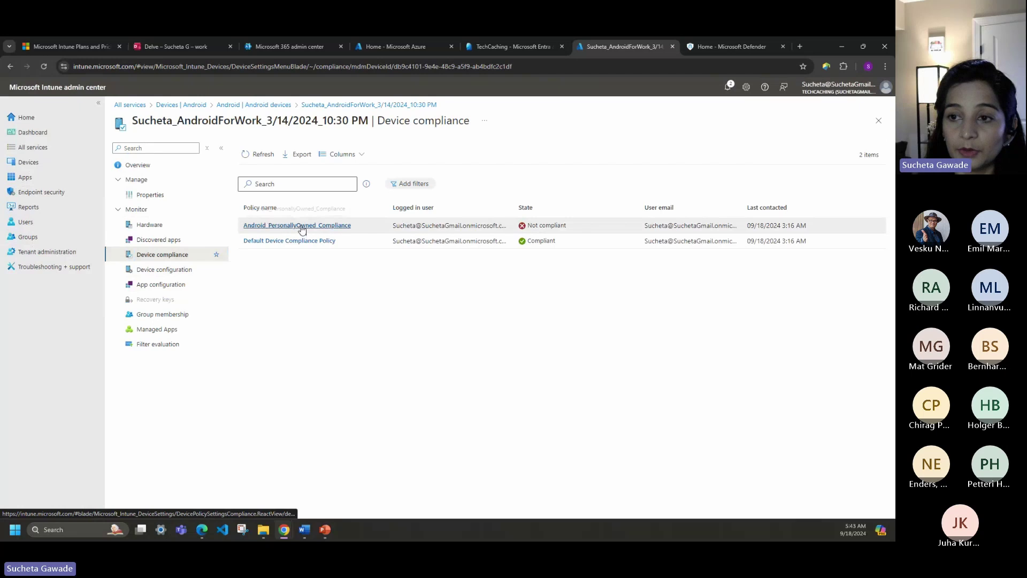
pyautogui.click(298, 227)
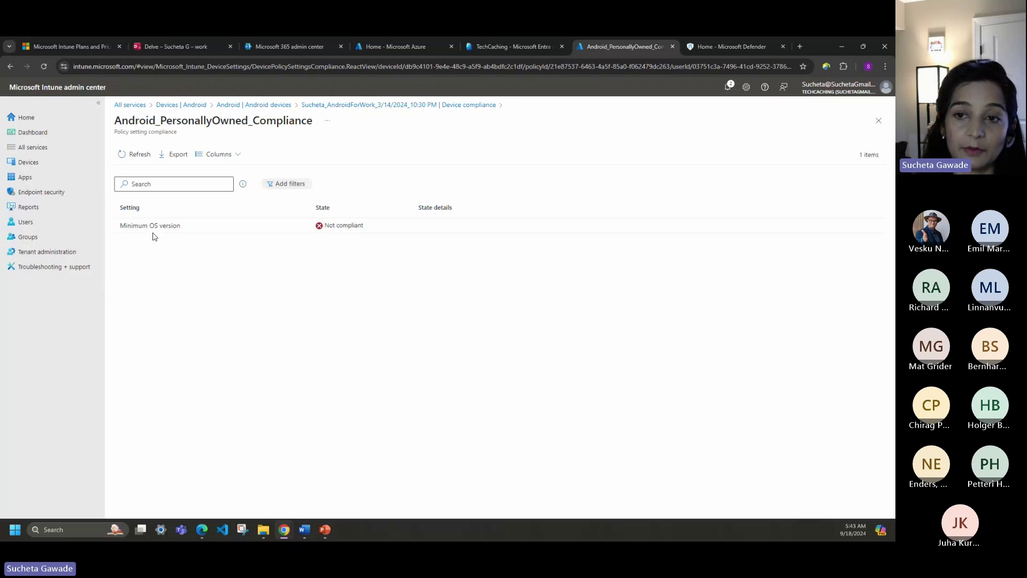
# View the list of all apps and preview the Add App form for Microsoft Edge on Windows 10 and later without creating the app
pyautogui.click(25, 177)
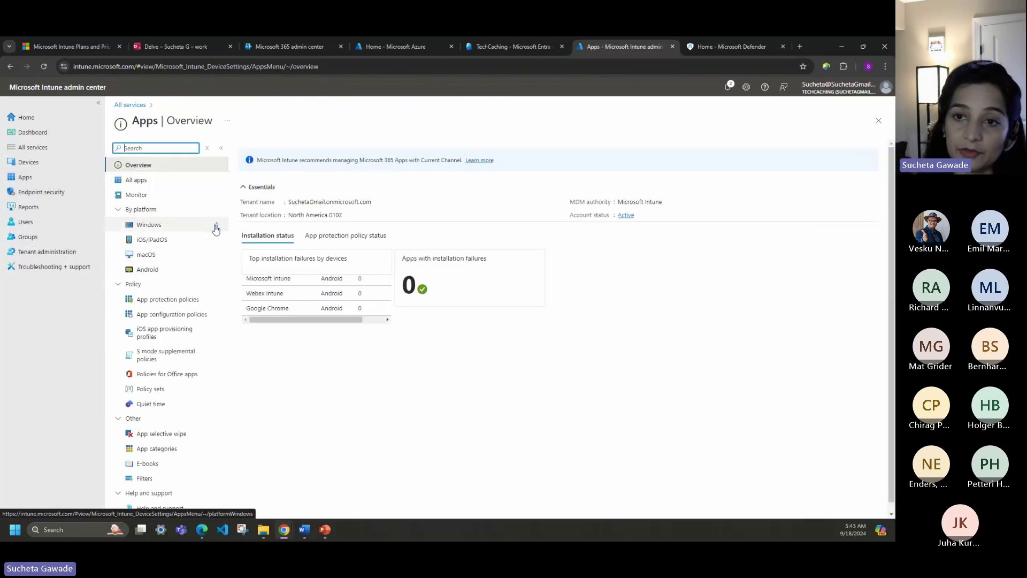
pyautogui.click(171, 180)
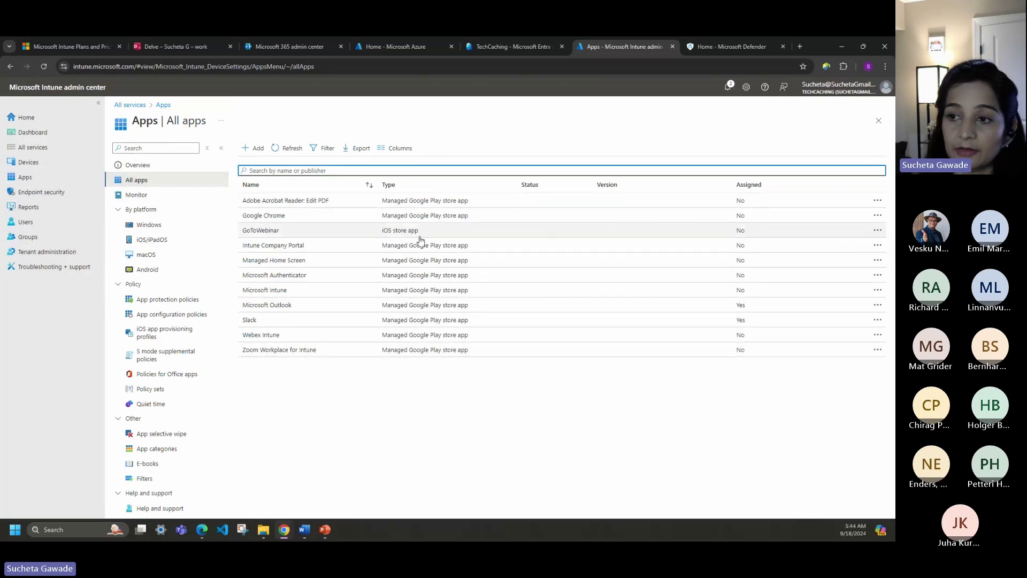
pyautogui.click(253, 148)
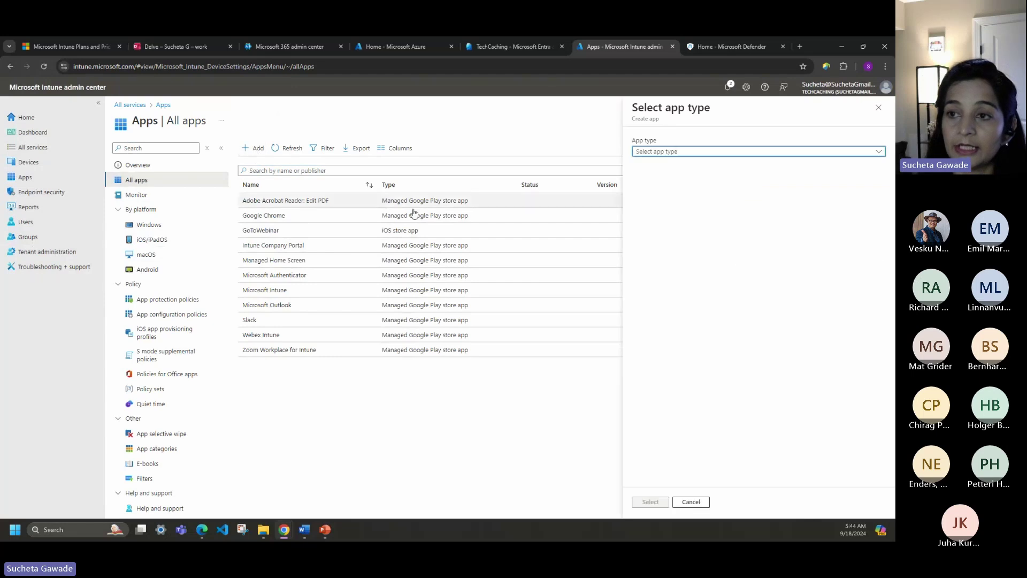
pyautogui.click(689, 152)
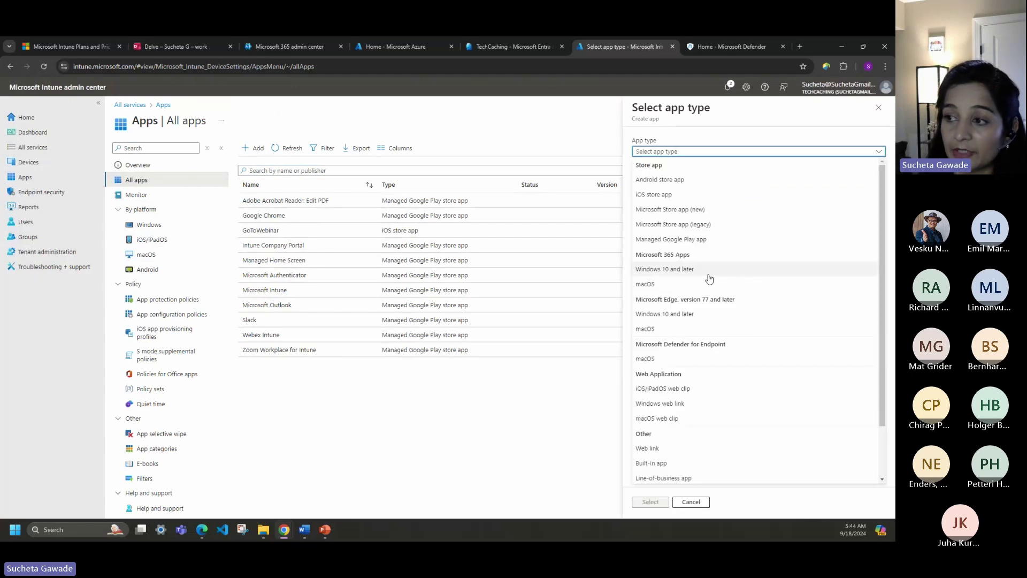
pyautogui.click(689, 316)
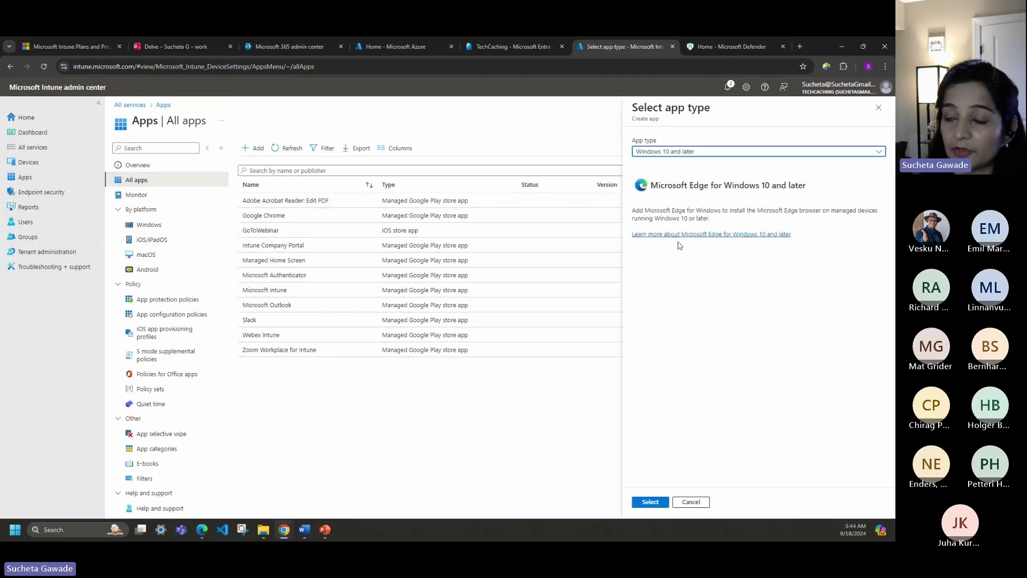
pyautogui.click(652, 502)
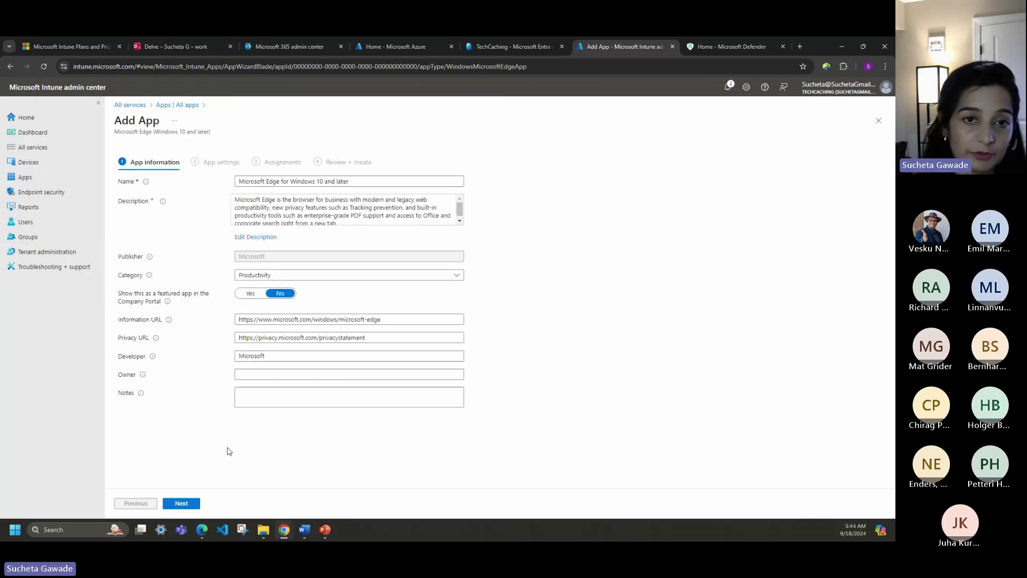
pyautogui.click(130, 105)
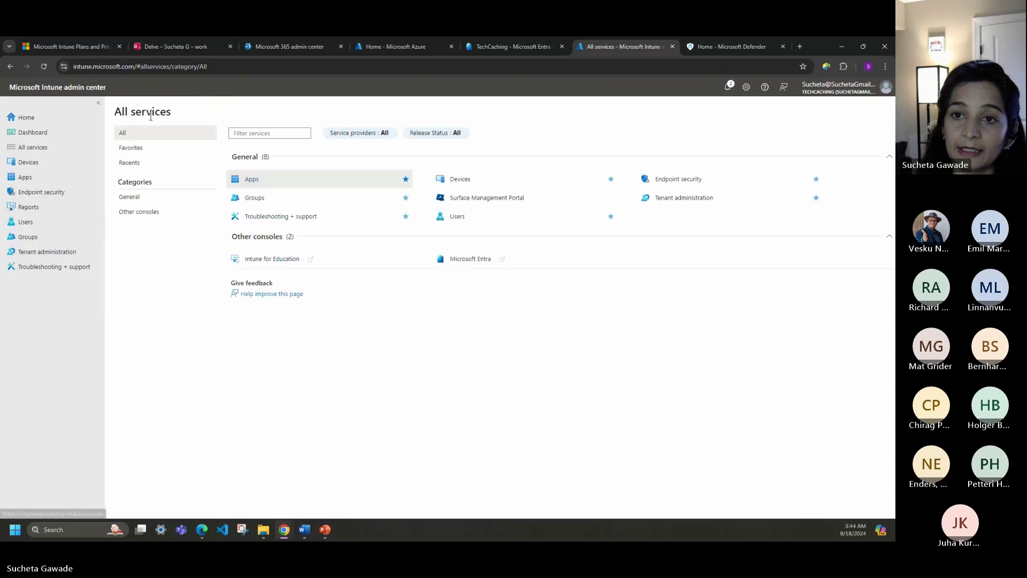
# Review the properties of Android_AppProtectionPolicy, including the backup and org data copy settings, and return to the app protection policies
pyautogui.click(25, 177)
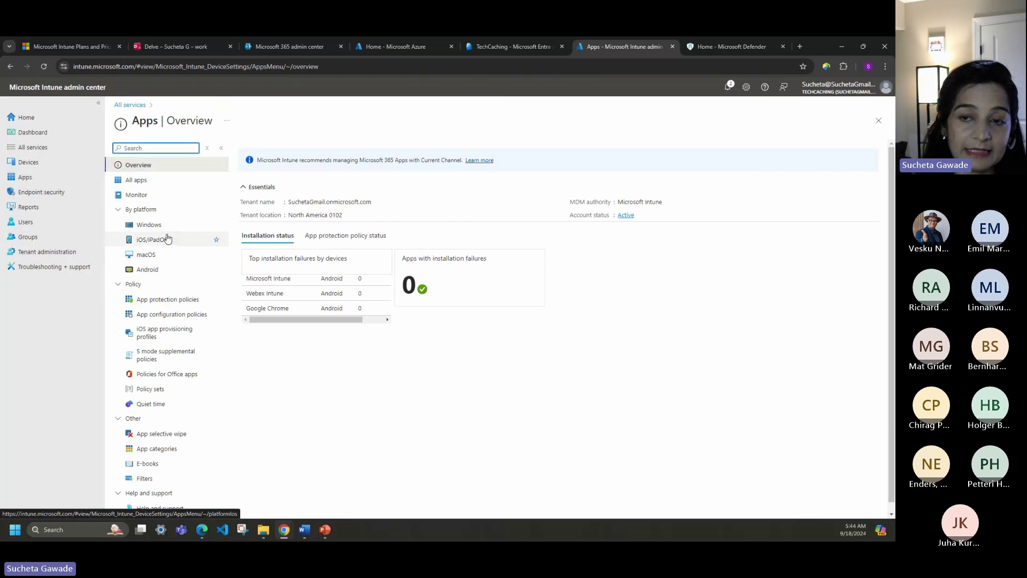
pyautogui.click(169, 299)
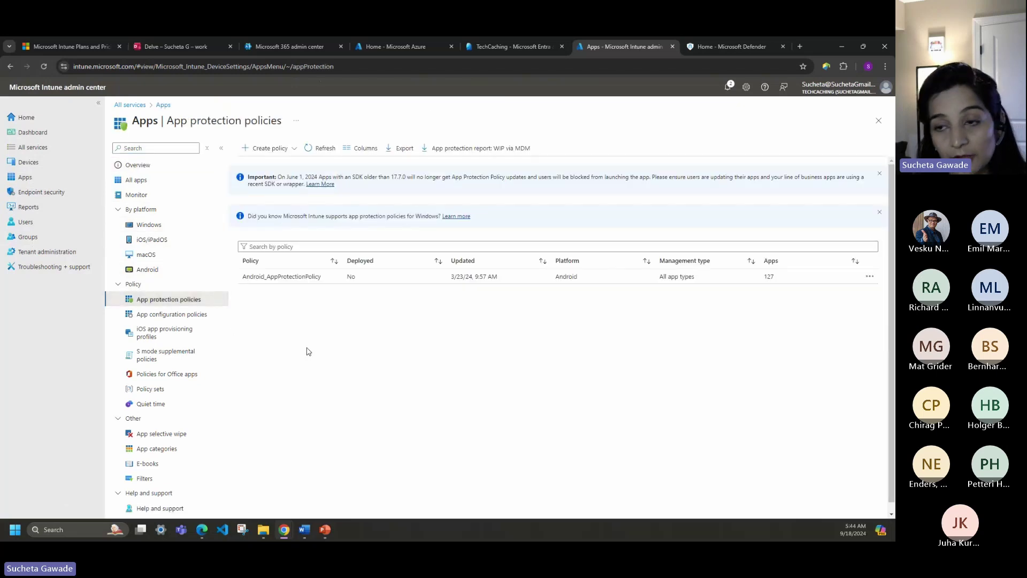
pyautogui.click(303, 277)
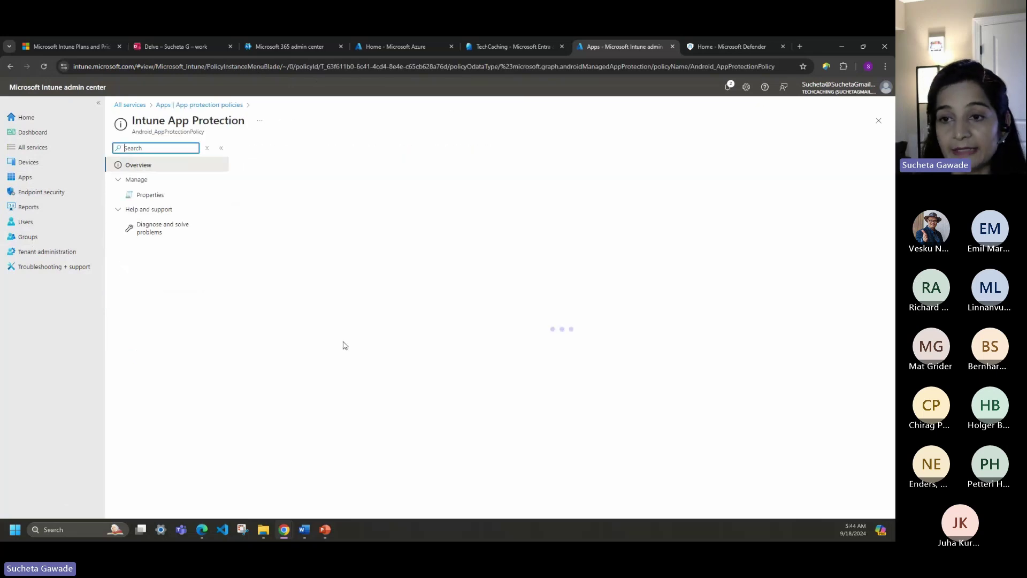
pyautogui.click(182, 195)
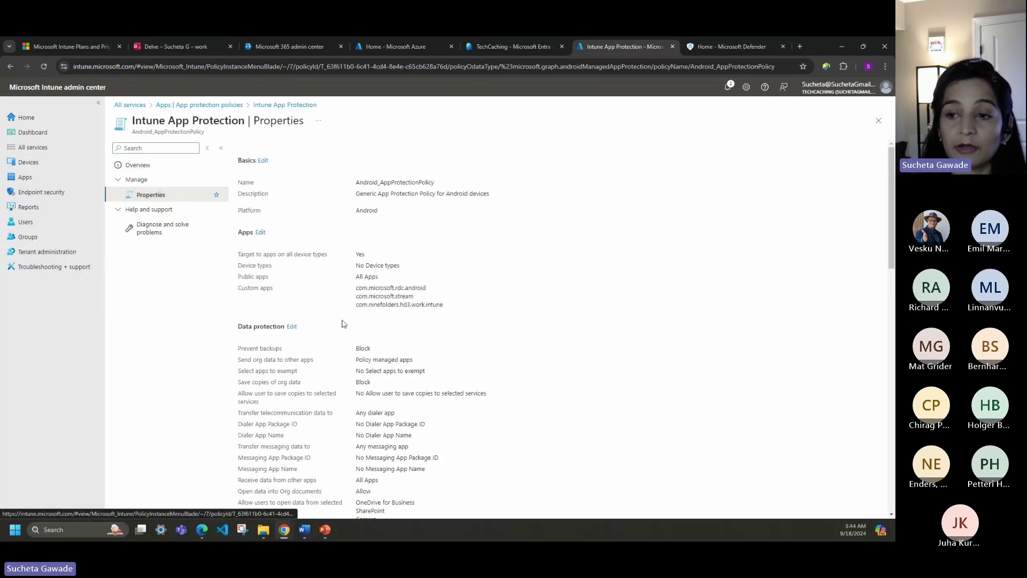
pyautogui.moveTo(375, 350); pyautogui.dragTo(352, 349)
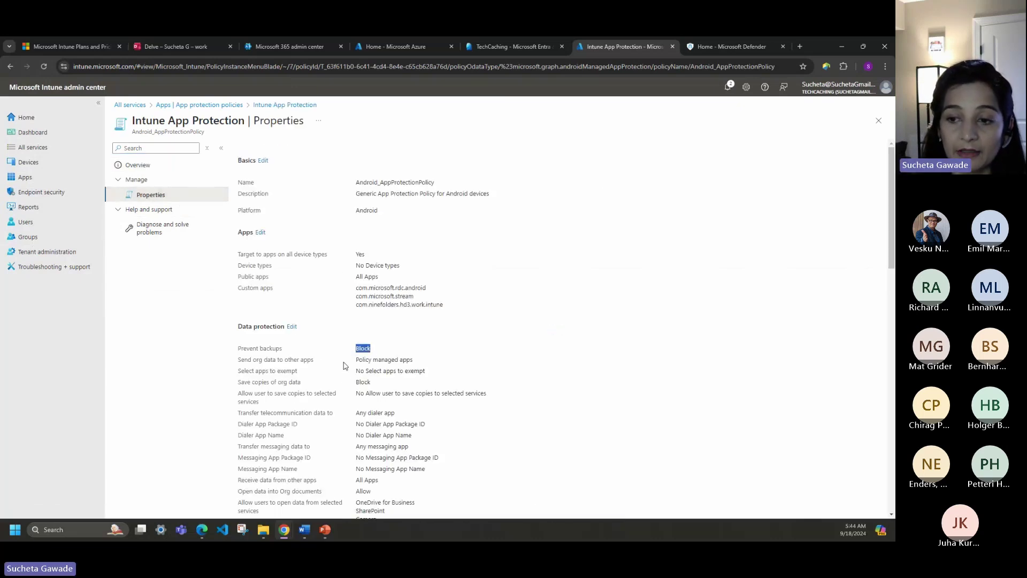
pyautogui.click(369, 382)
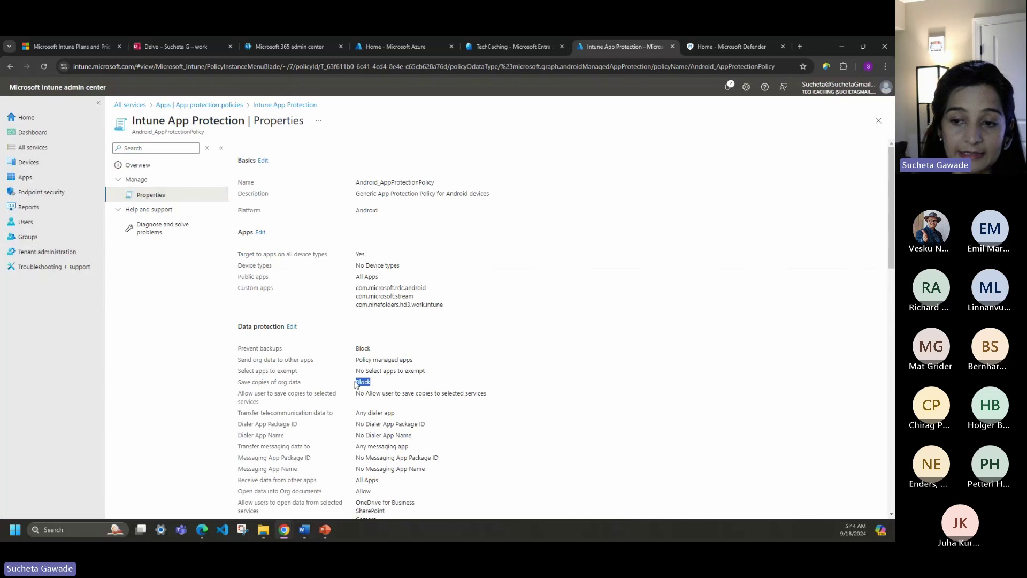
pyautogui.click(212, 106)
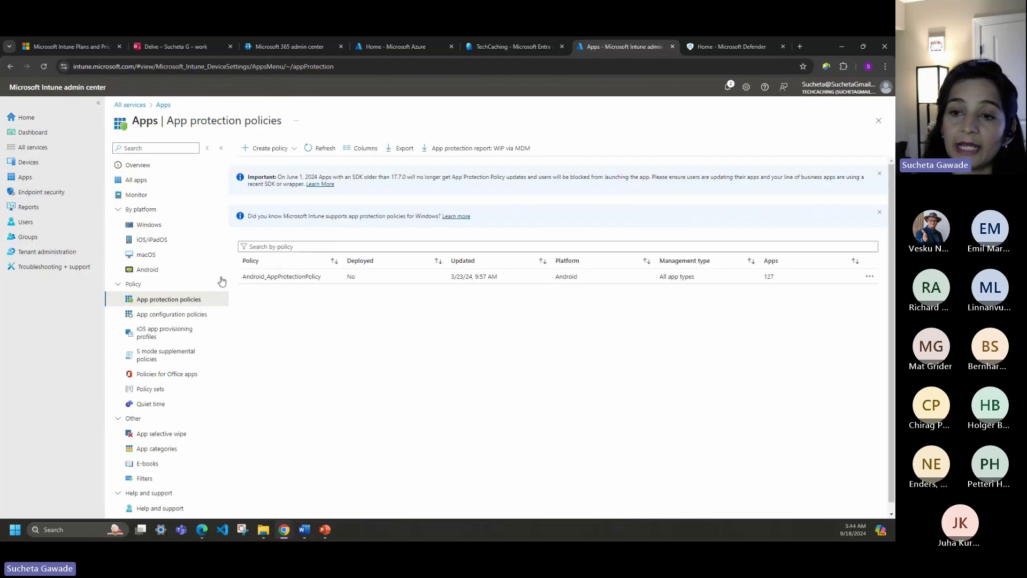
# View the list of app configuration policies and the Endpoint security overview
pyautogui.click(182, 318)
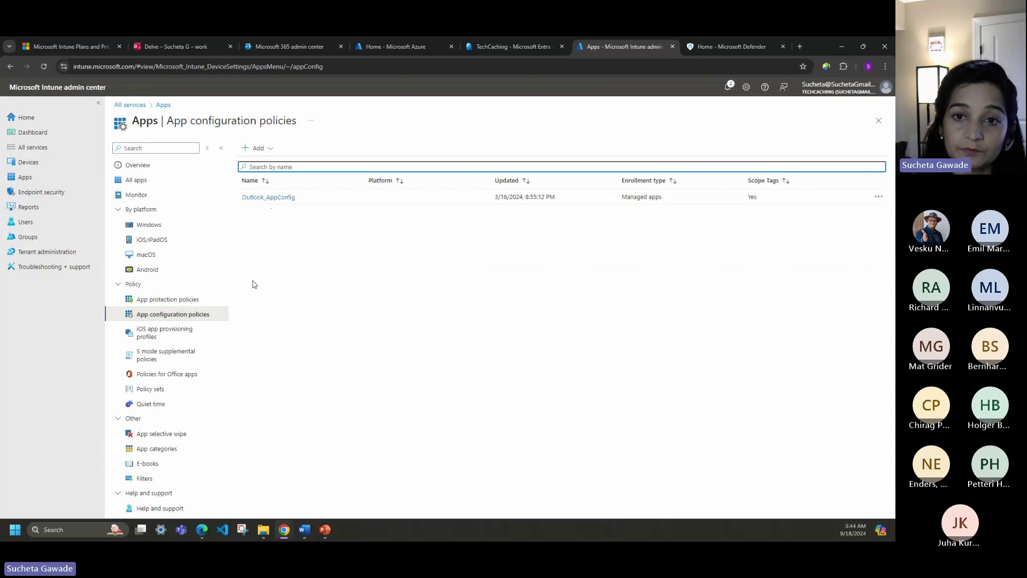
pyautogui.click(35, 191)
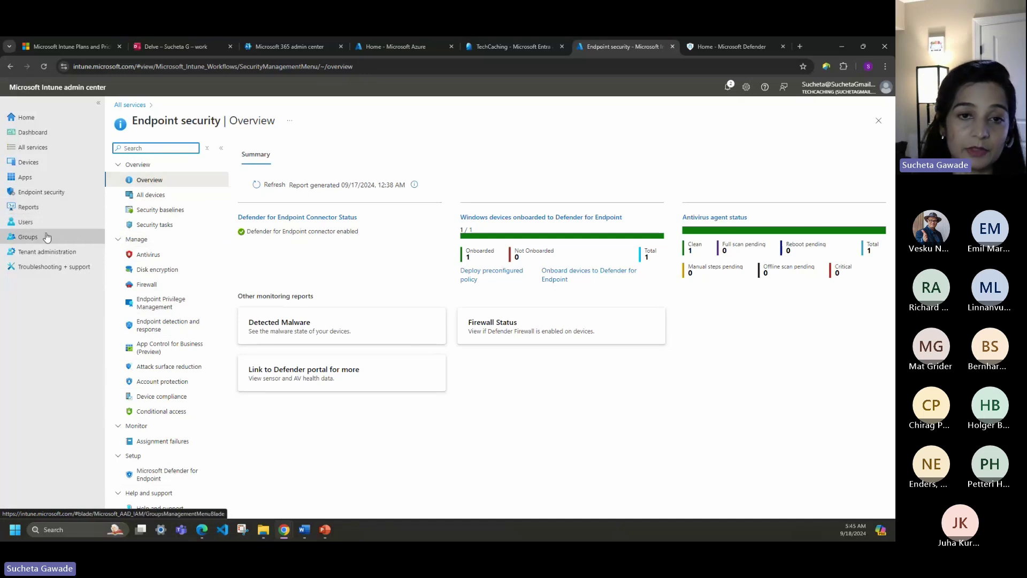
# Review the full list of Intune add-ons and their subscription status in tenant administration
pyautogui.click(52, 255)
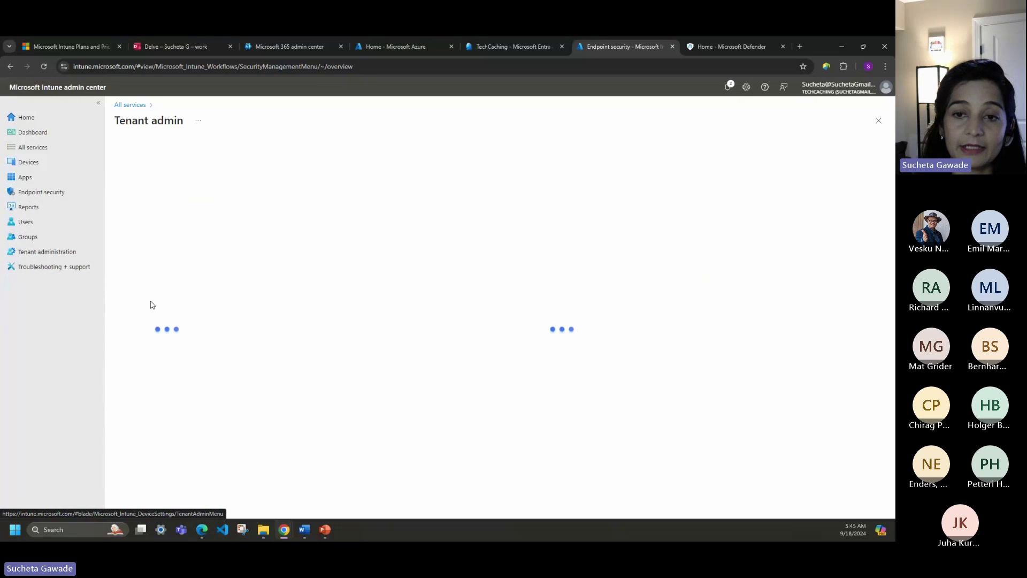
pyautogui.click(170, 352)
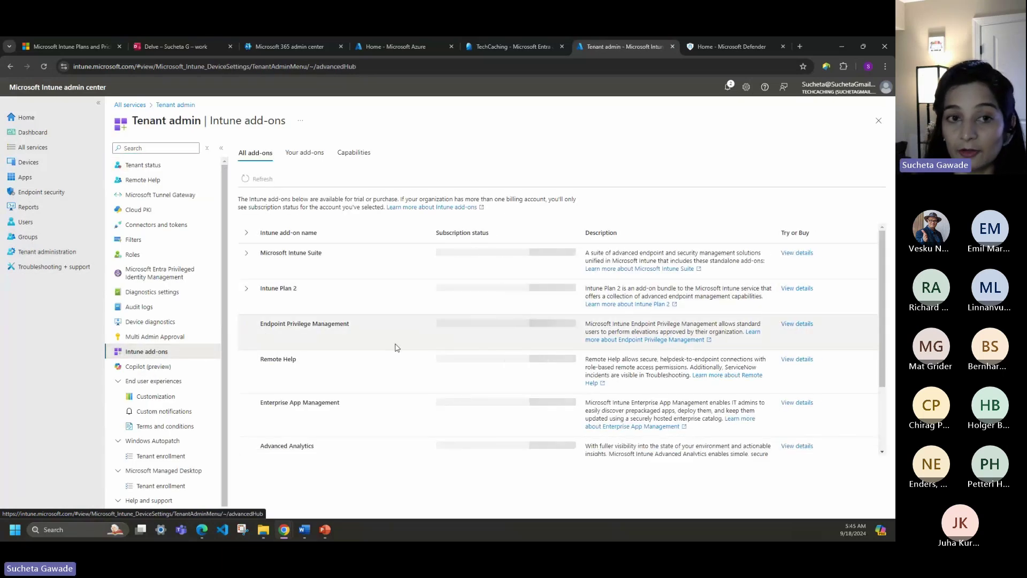
pyautogui.scroll(-1, 407, 322)
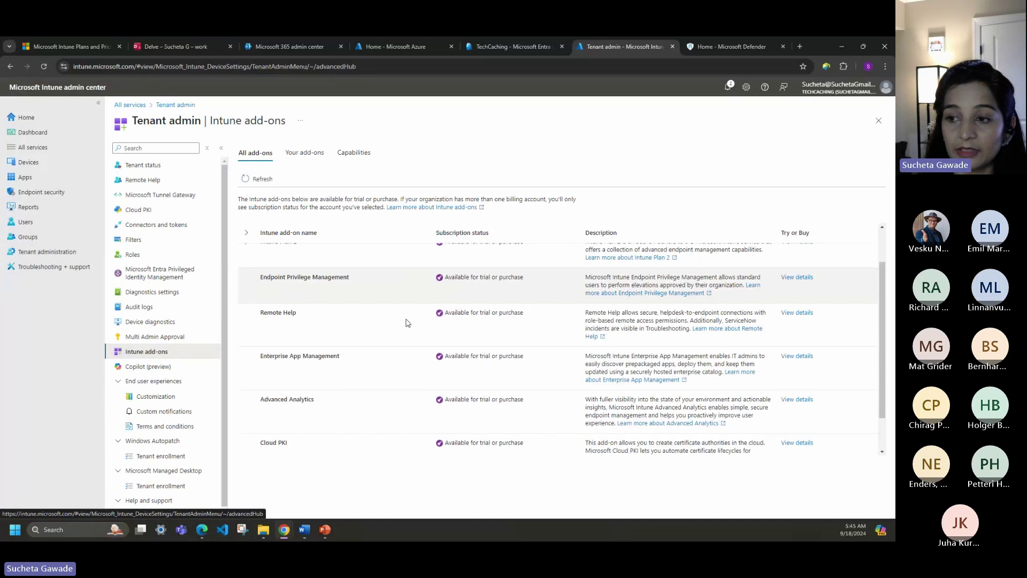
pyautogui.scroll(-1, 406, 323)
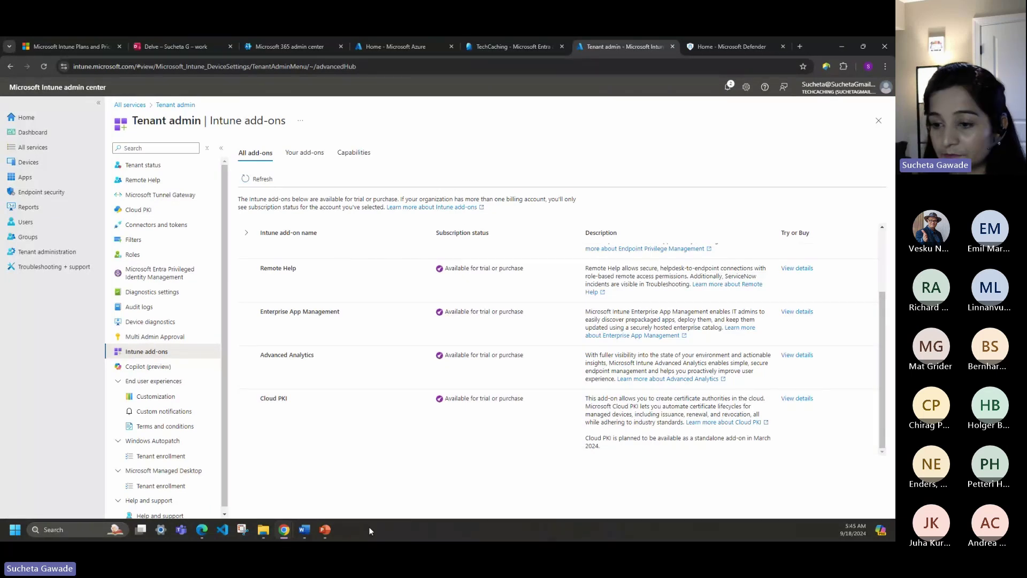
# Switch to the running PowerPoint slide show at the Demo! slide
pyautogui.click(325, 529)
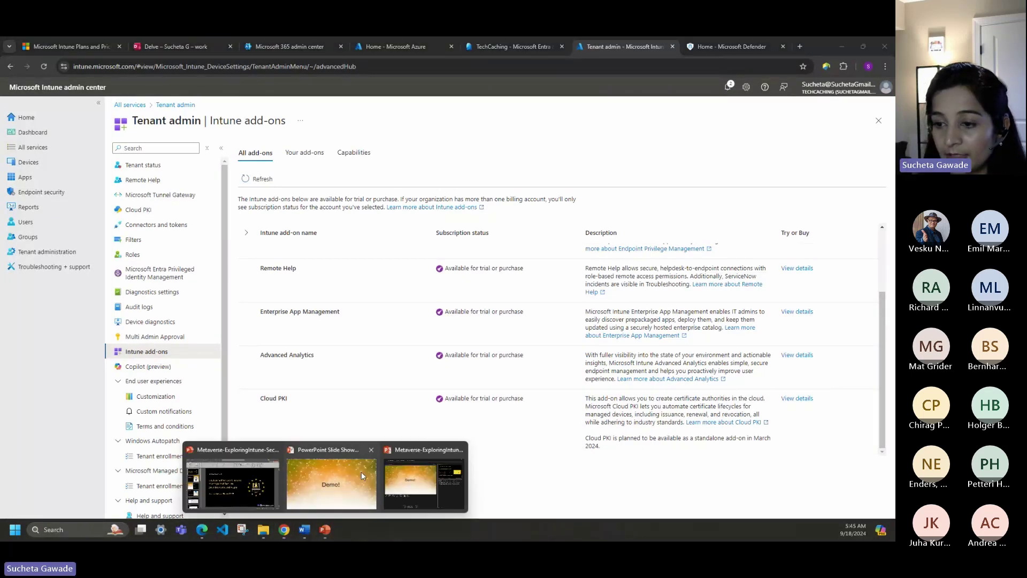
pyautogui.click(334, 454)
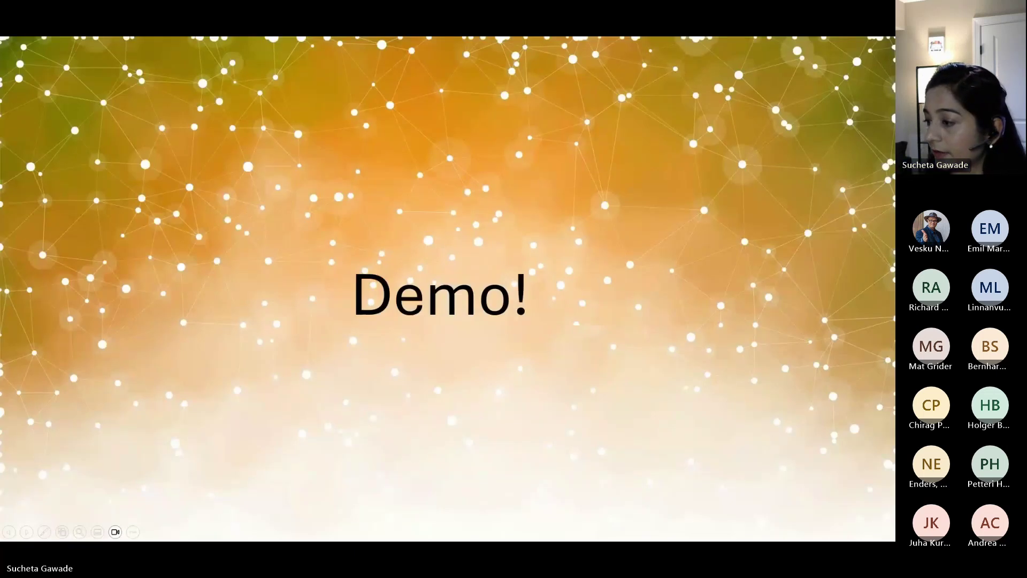